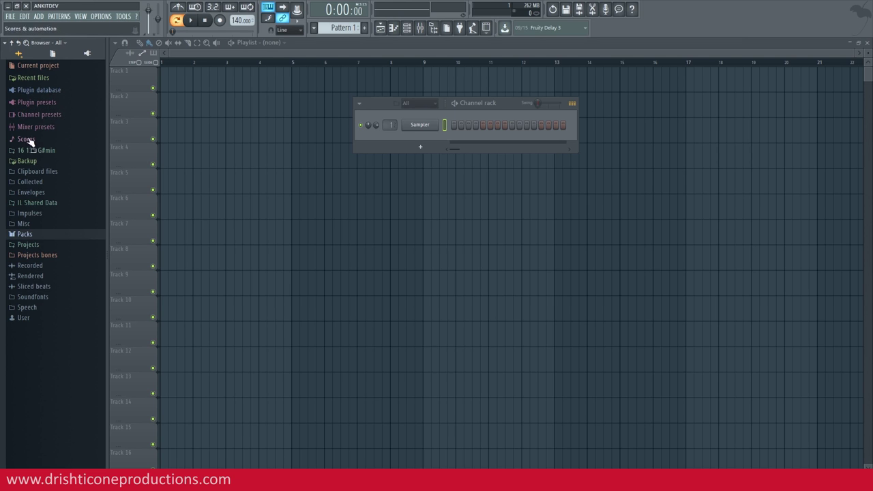
Step: Browse the Cymbals and Kicks folders of the Drums pack and preview the 808 Crash and Alma Kick samples
{"action": "left_click", "coordinate": [32, 235]}
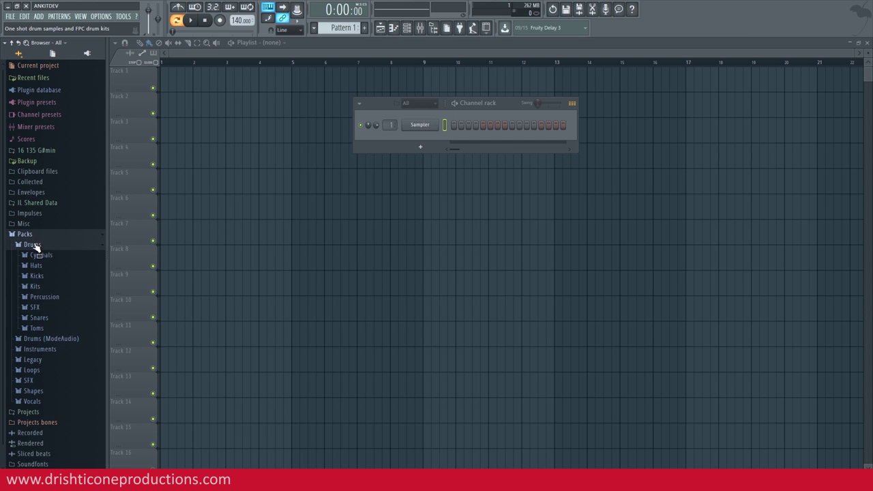
{"action": "left_click", "coordinate": [41, 256]}
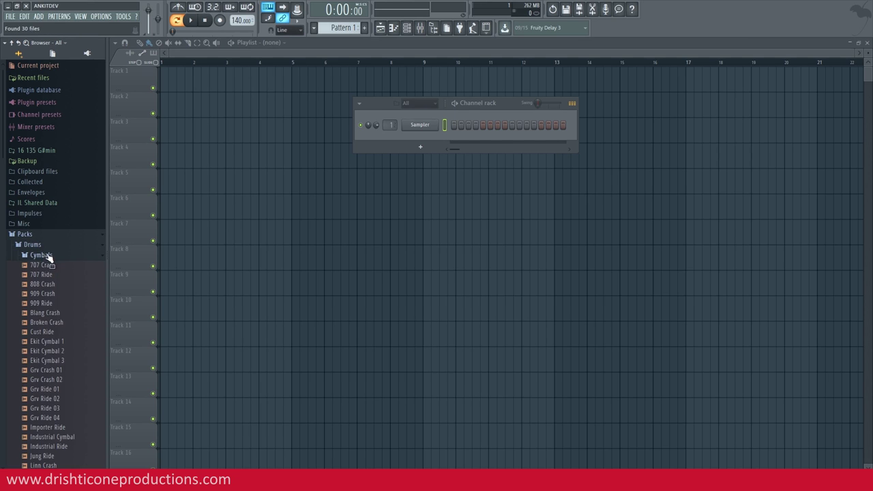
{"action": "left_click", "coordinate": [44, 284]}
{"action": "left_click", "coordinate": [42, 256]}
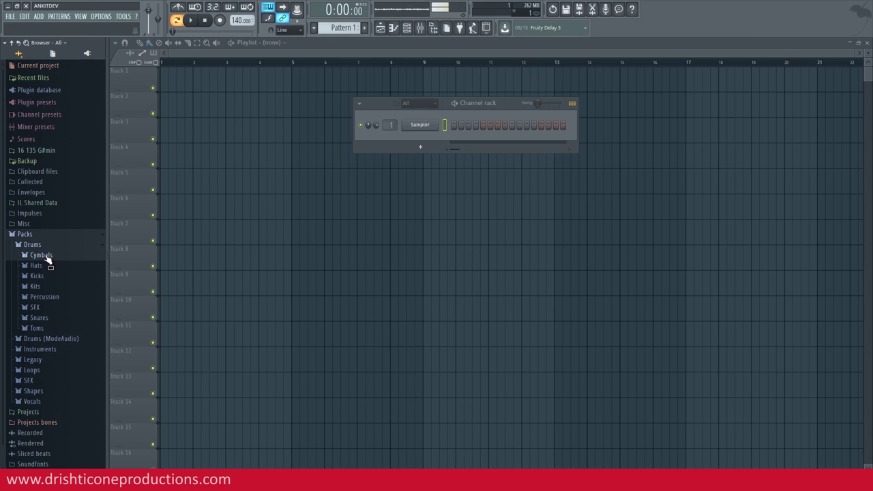
{"action": "left_click", "coordinate": [38, 275]}
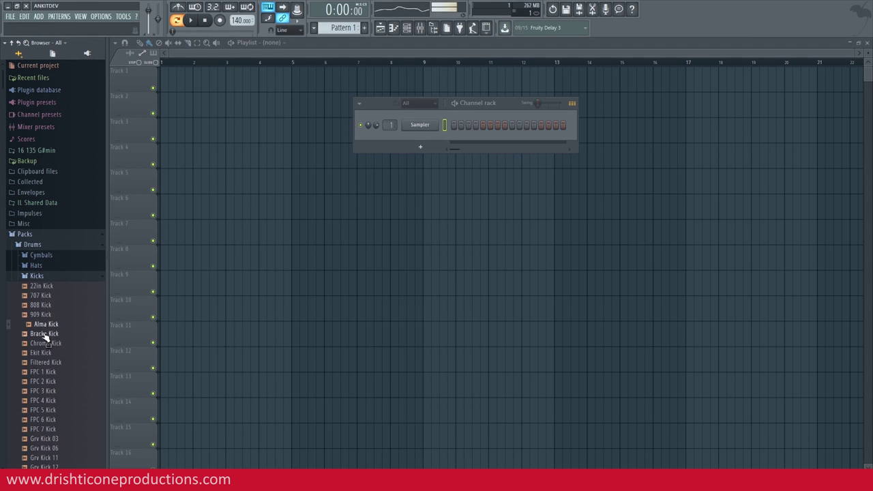
{"action": "left_click", "coordinate": [37, 278]}
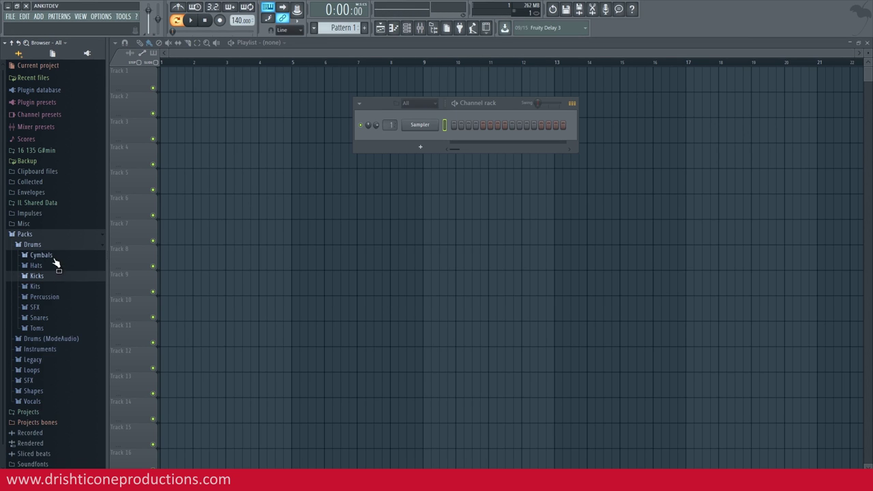
Step: Preview several Attack Kick samples in the Kicks folder of the Drums (ModeAudio) pack
{"action": "left_click", "coordinate": [38, 339]}
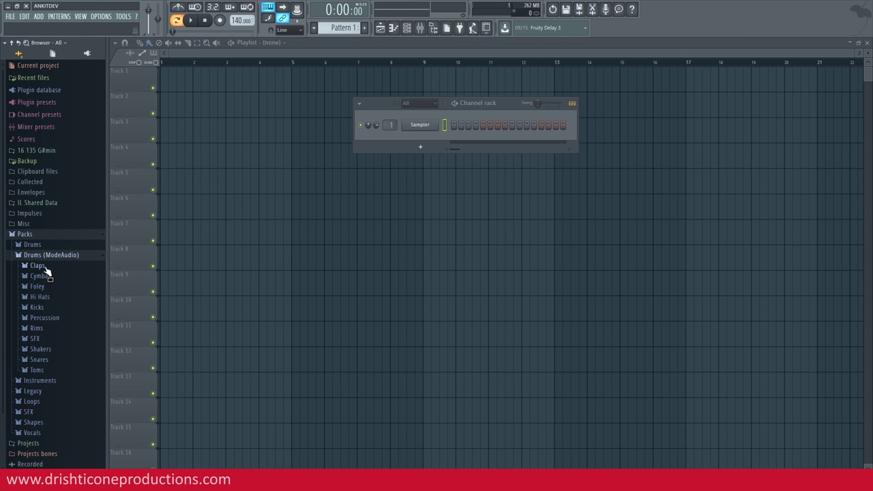
{"action": "left_click", "coordinate": [37, 307]}
{"action": "left_click", "coordinate": [47, 346]}
{"action": "left_click", "coordinate": [53, 384]}
{"action": "left_click", "coordinate": [48, 412]}
{"action": "left_click", "coordinate": [47, 317]}
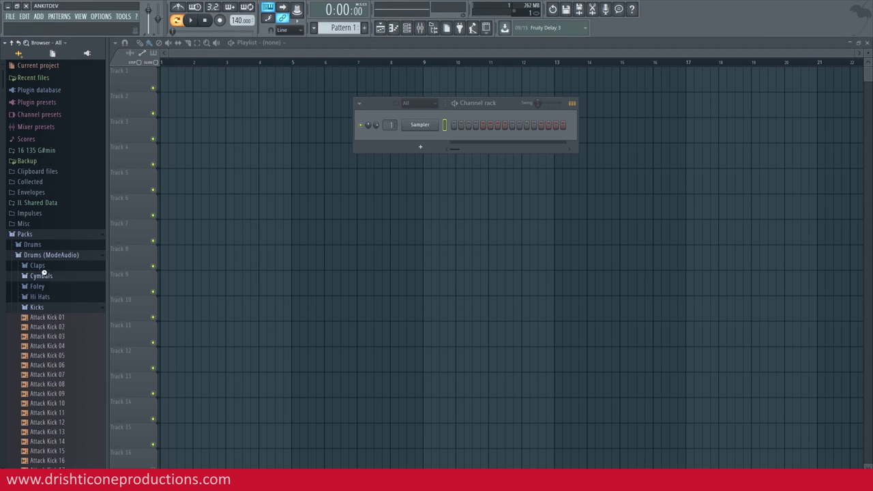
Step: Preview several samples in the Drums (ModeAudio) Cymbals folder, including HouseGen Crash 09, and collapse the folder
{"action": "left_click", "coordinate": [41, 275]}
{"action": "left_click", "coordinate": [57, 324]}
{"action": "left_click", "coordinate": [54, 359]}
{"action": "left_click", "coordinate": [58, 391]}
{"action": "left_click", "coordinate": [54, 410]}
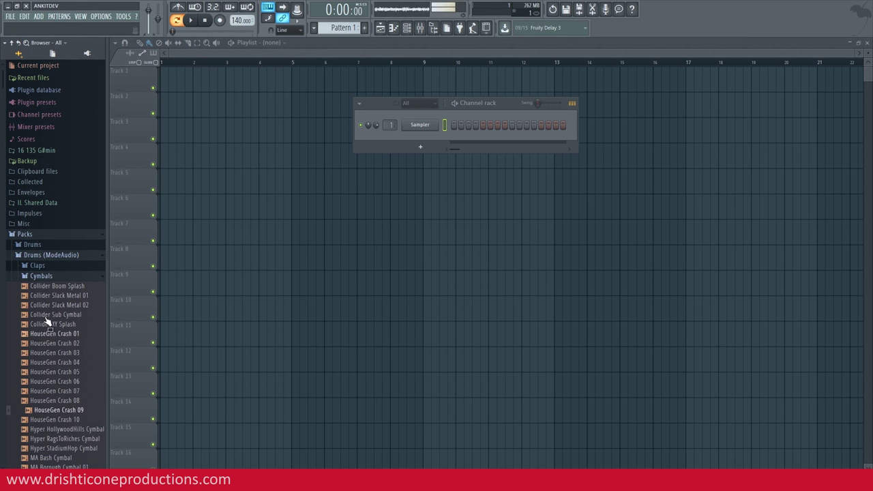
{"action": "left_click", "coordinate": [41, 275]}
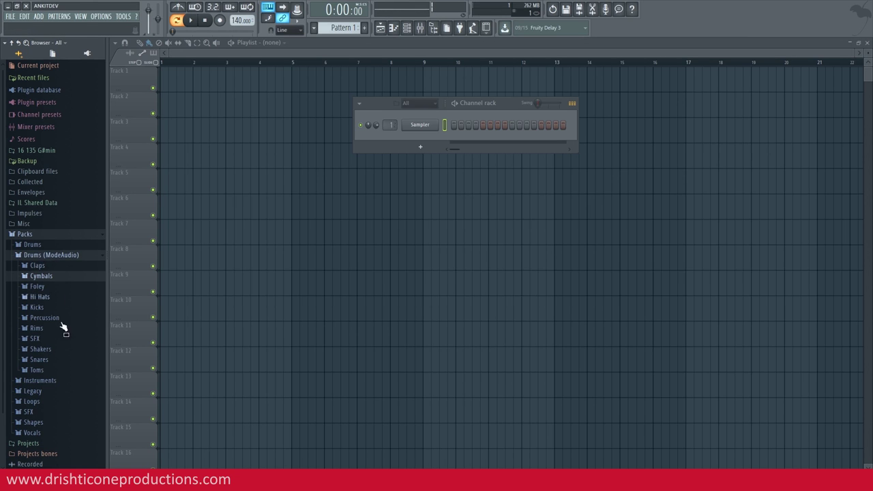
Step: Look through the Loops pack and preview HIP_Snare_8 and HIP_Snaph in the Legacy HipHop drums folder
{"action": "left_click", "coordinate": [35, 402]}
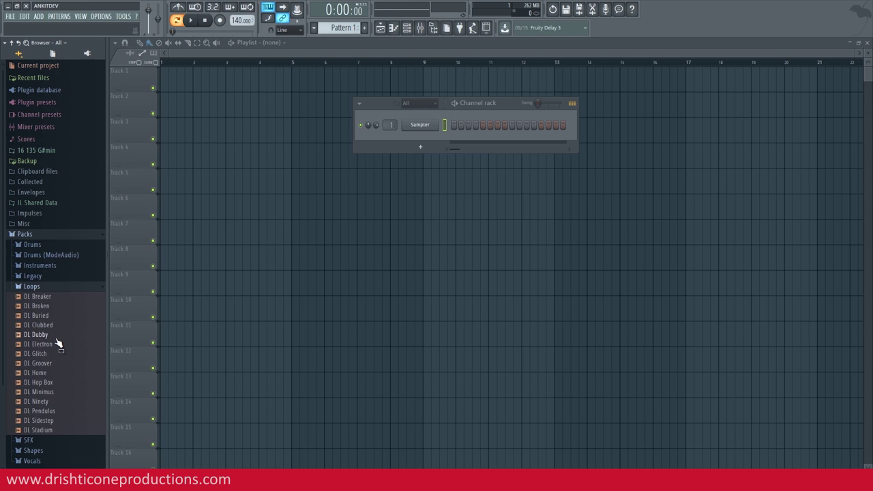
{"action": "left_click", "coordinate": [33, 287]}
{"action": "left_click", "coordinate": [36, 277]}
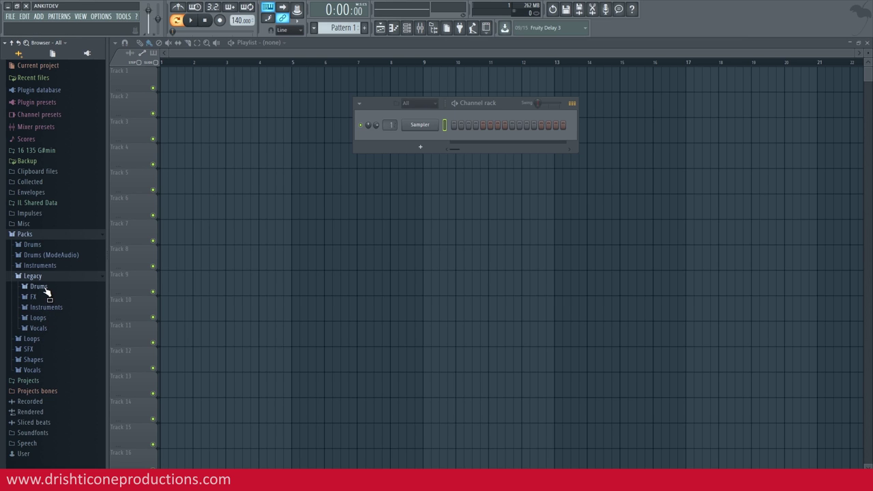
{"action": "left_click", "coordinate": [45, 288]}
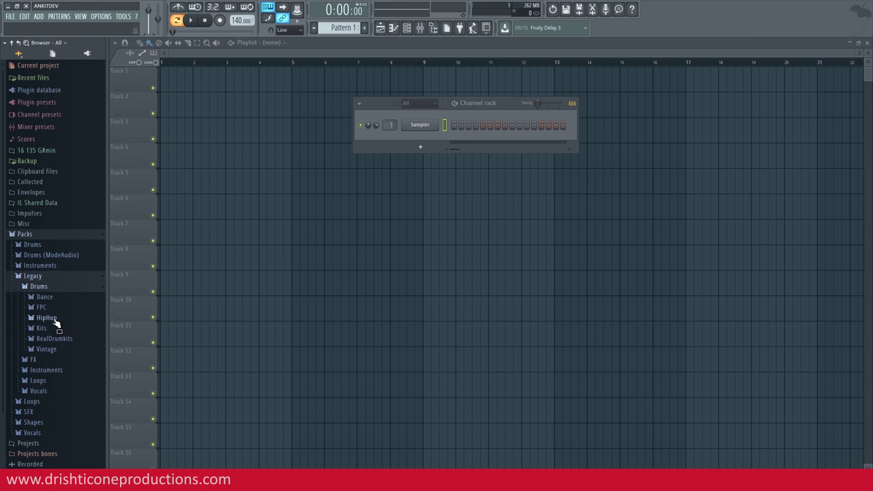
{"action": "left_click", "coordinate": [56, 322]}
{"action": "scroll", "coordinate": [61, 307], "scroll_direction": "down", "scroll_amount": 5}
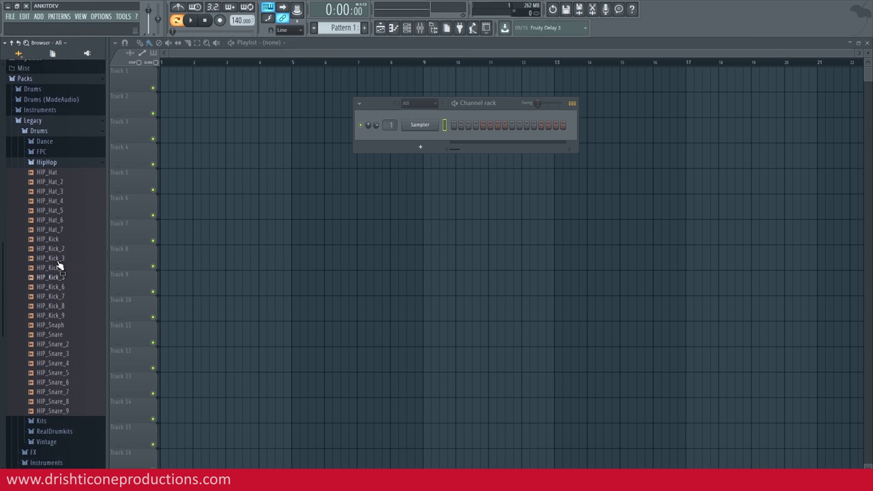
{"action": "left_click", "coordinate": [57, 384]}
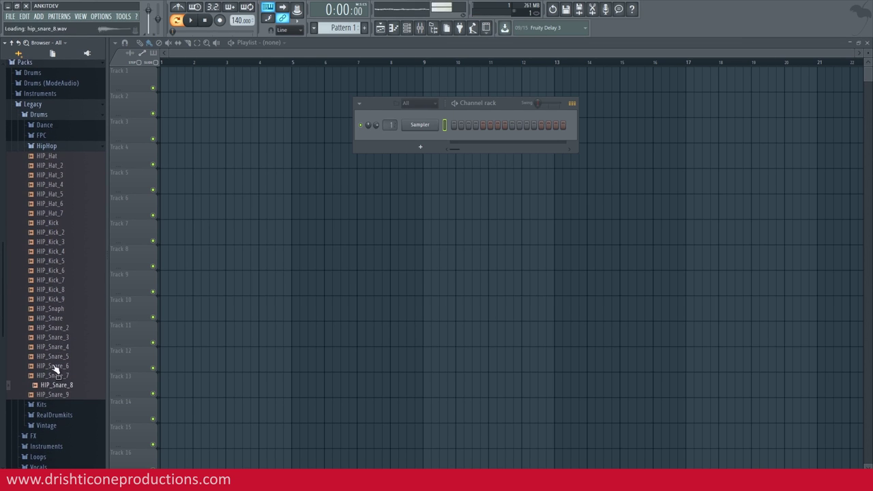
{"action": "left_click", "coordinate": [56, 308]}
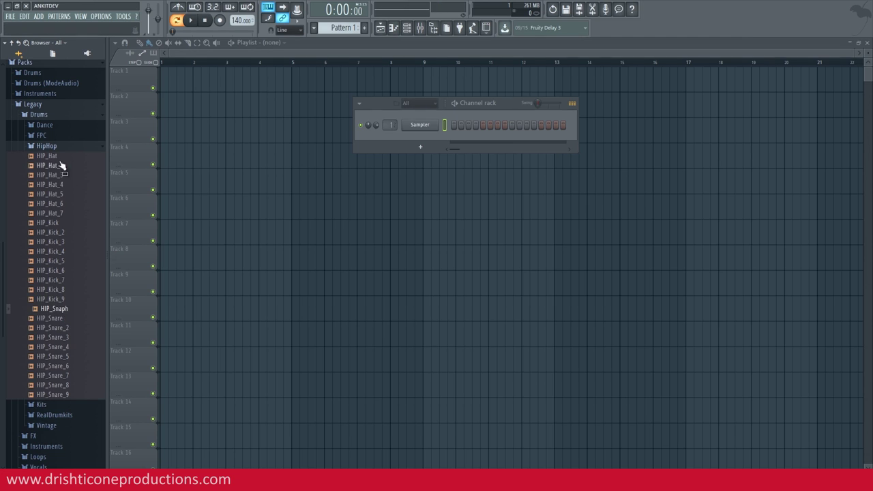
{"action": "left_click", "coordinate": [47, 146]}
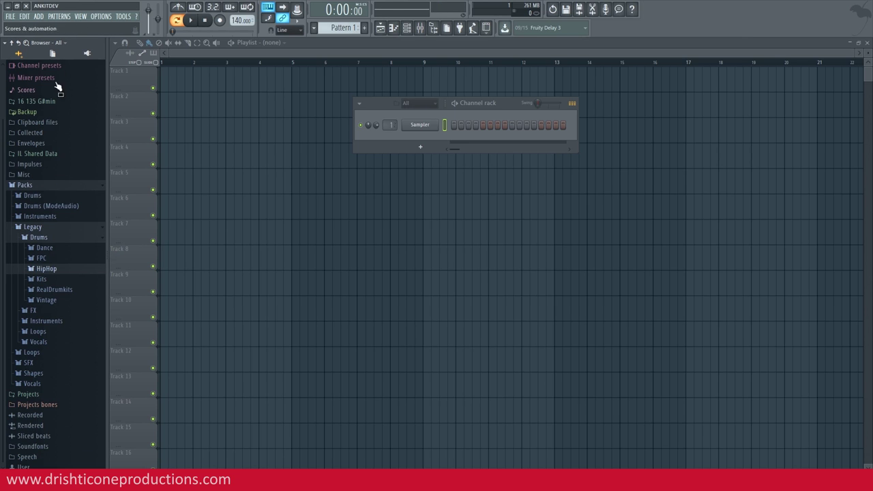
Step: Preview a Legacy vocal sample and look through the Legacy Dance and RealDrumkits drum folders
{"action": "left_click", "coordinate": [38, 342]}
{"action": "left_click", "coordinate": [54, 368]}
{"action": "left_click", "coordinate": [48, 288]}
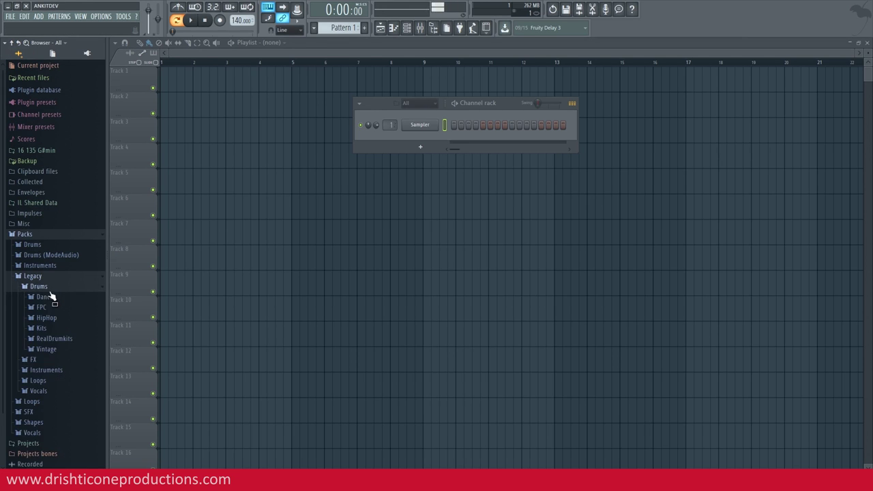
{"action": "left_click", "coordinate": [45, 297]}
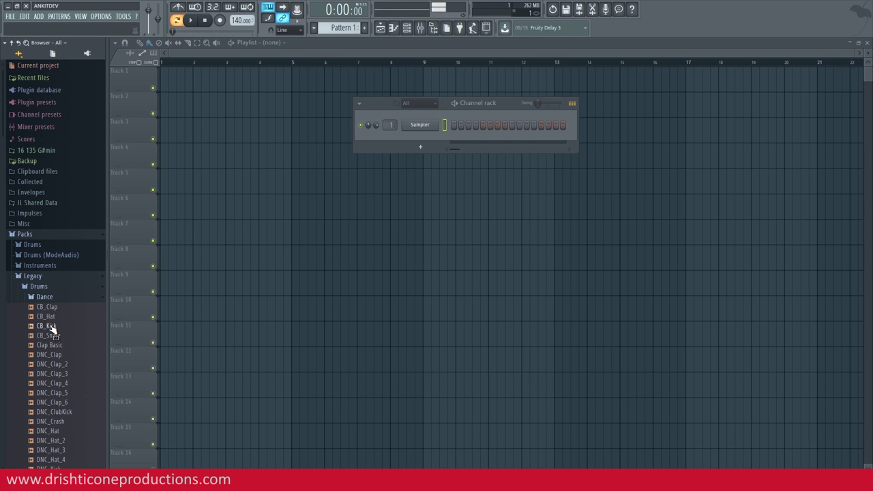
{"action": "scroll", "coordinate": [53, 329], "scroll_direction": "down", "scroll_amount": 6}
{"action": "left_click", "coordinate": [55, 289]}
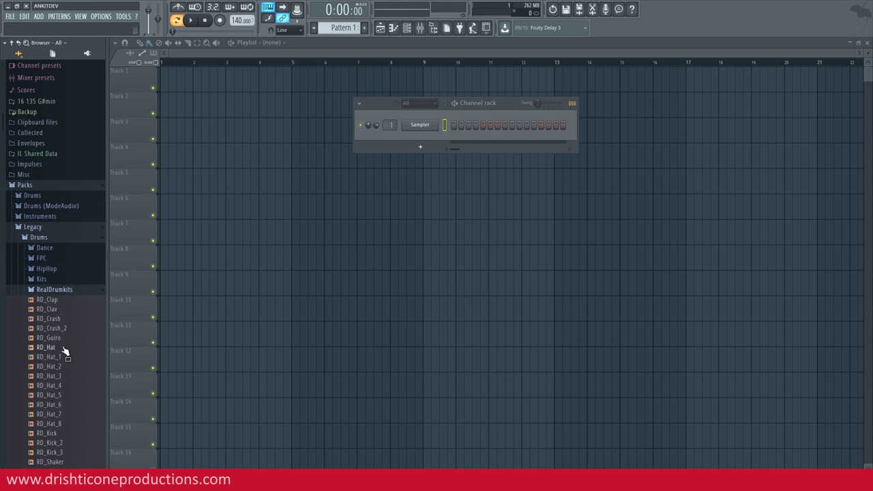
{"action": "scroll", "coordinate": [60, 332], "scroll_direction": "down", "scroll_amount": 10}
Step: Look through the Legacy Vocals folder and the Shapes pack, and collapse the Packs folder
{"action": "left_click", "coordinate": [40, 345]}
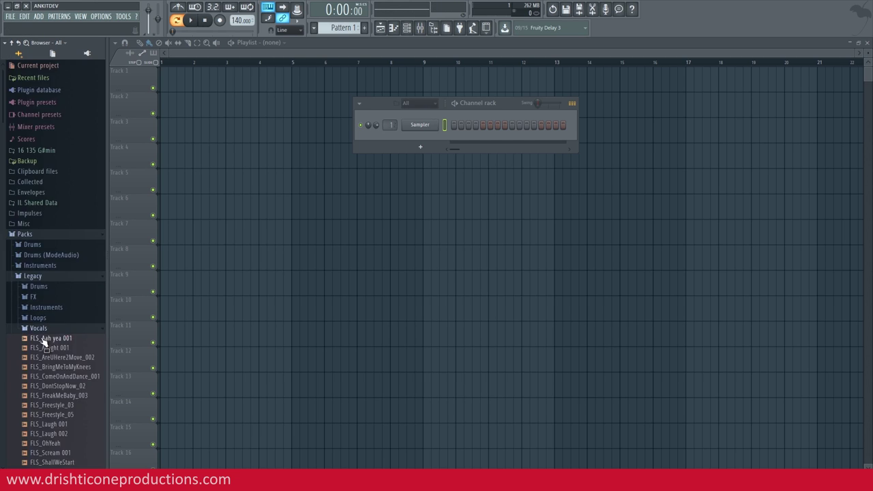
{"action": "scroll", "coordinate": [41, 351], "scroll_direction": "down", "scroll_amount": 7}
{"action": "left_click", "coordinate": [36, 380]}
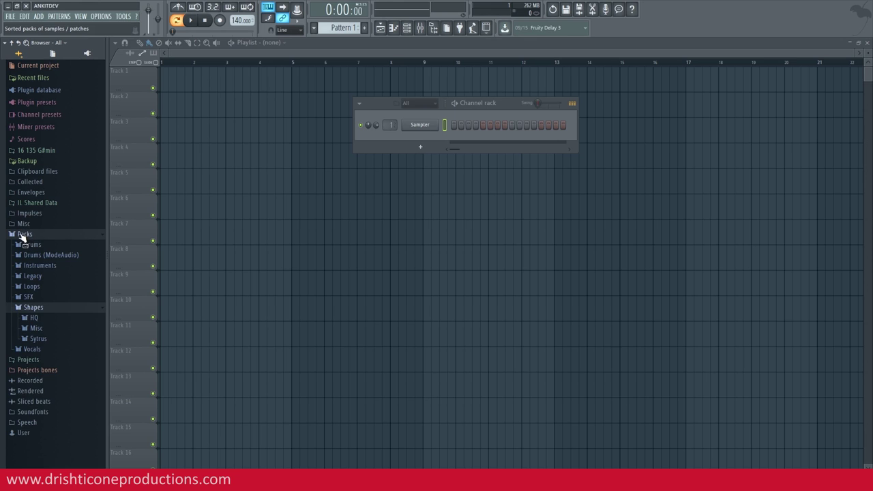
{"action": "left_click", "coordinate": [22, 235]}
{"action": "left_click", "coordinate": [22, 234]}
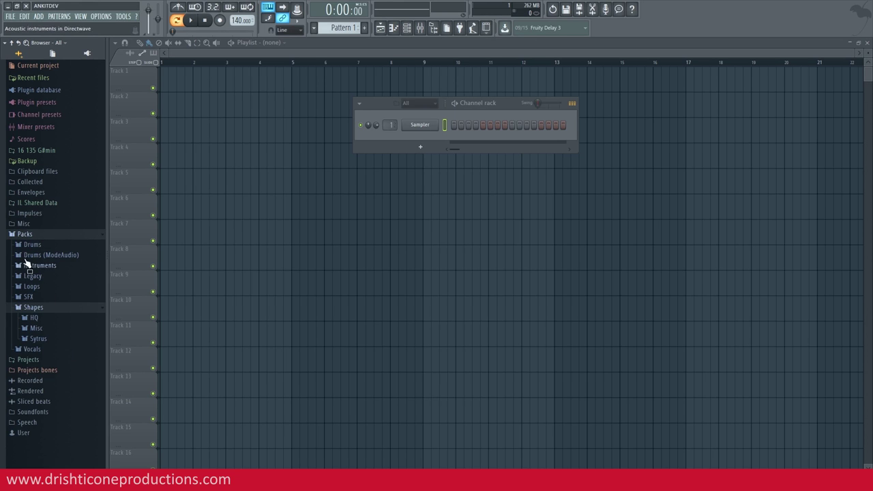
{"action": "left_click", "coordinate": [21, 234]}
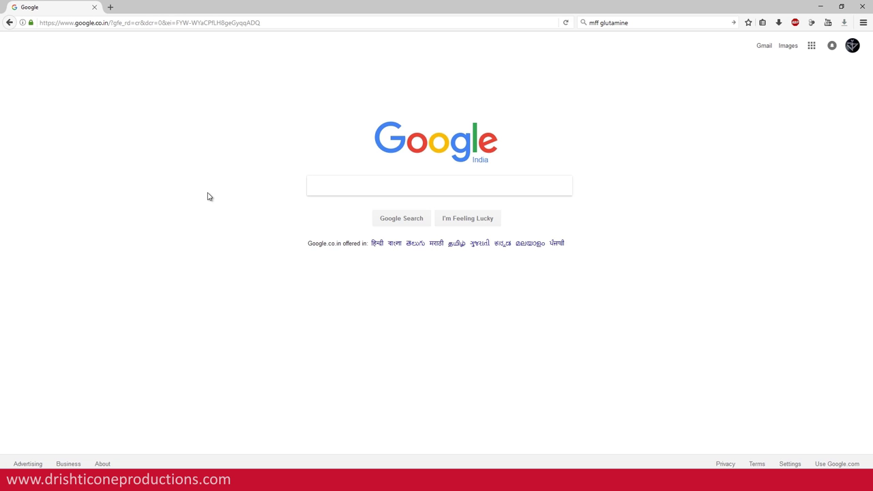
Step: Search the web for "mixing console" in Firefox and show the image results
{"action": "left_click", "coordinate": [628, 23]}
{"action": "type", "text": "g"}
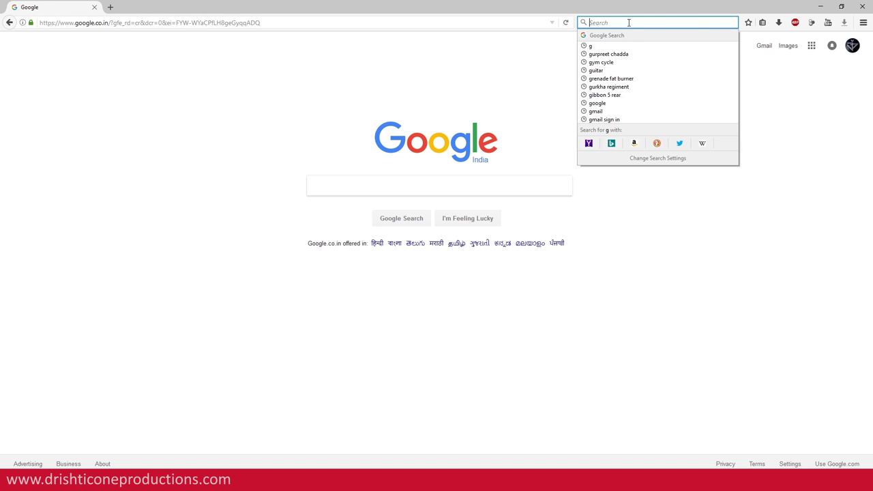
{"action": "type", "text": "music"}
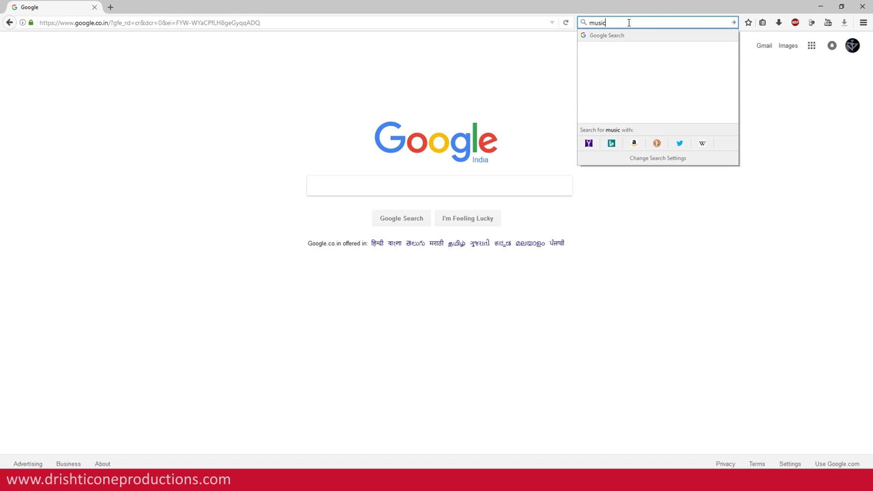
{"action": "key", "text": "BackSpace"}
{"action": "type", "text": "ixi"}
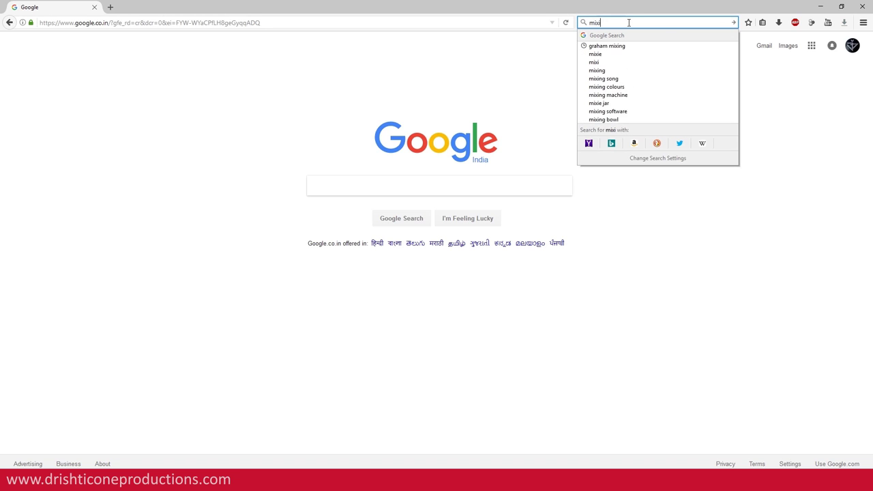
{"action": "type", "text": "ng console"}
{"action": "key", "text": "Return"}
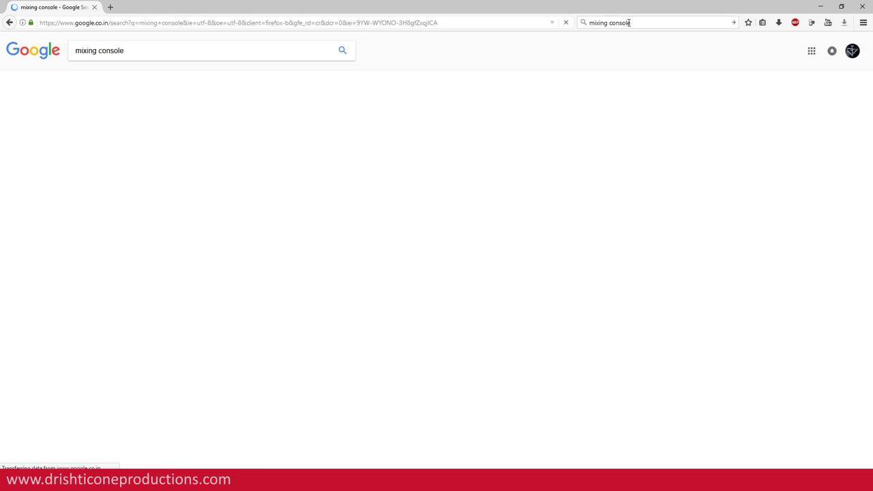
{"action": "left_click", "coordinate": [108, 79]}
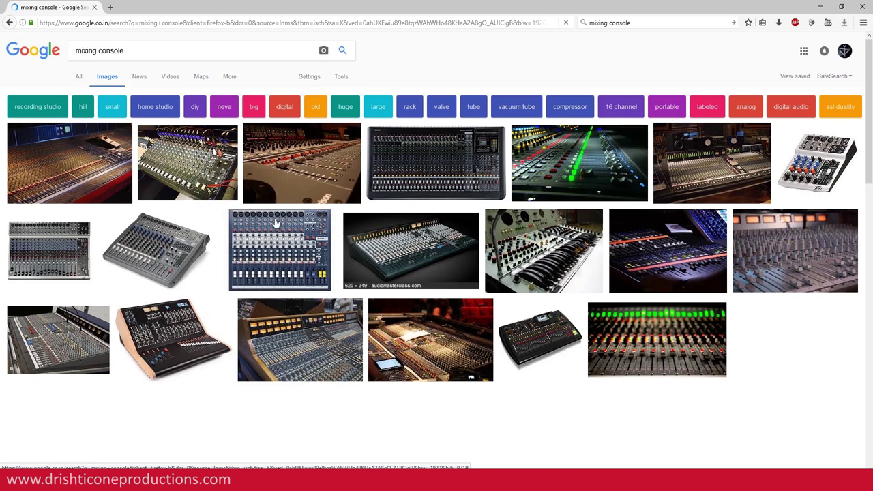
Step: Look over the mixing console images and enlarge the console photographed in front of red theatre seats
{"action": "scroll", "coordinate": [654, 286], "scroll_direction": "down", "scroll_amount": 5}
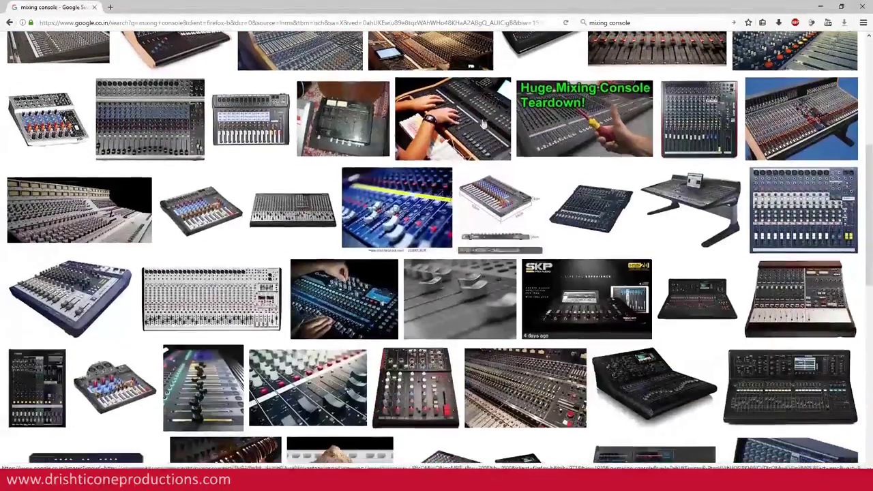
{"action": "scroll", "coordinate": [174, 265], "scroll_direction": "up", "scroll_amount": 5}
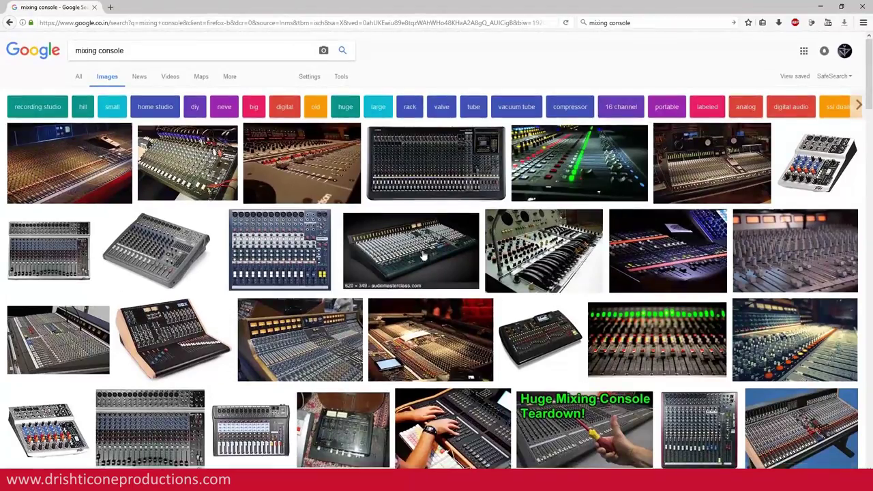
{"action": "left_click", "coordinate": [405, 337]}
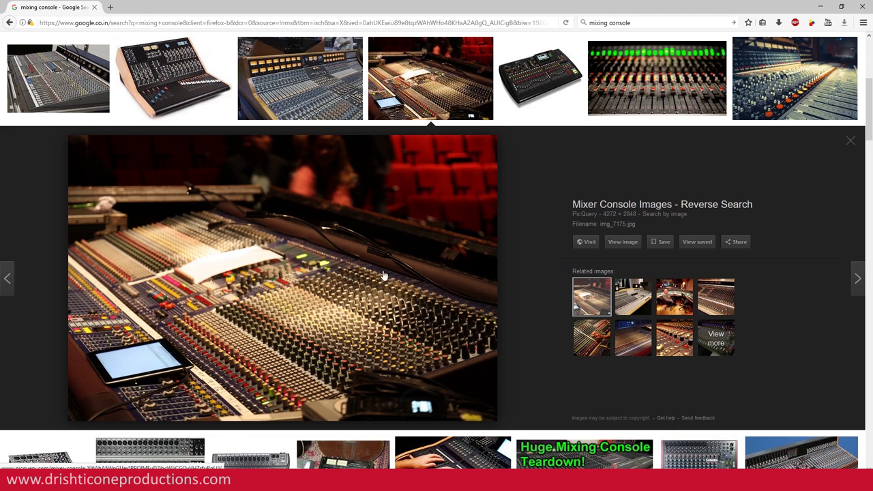
Step: Switch to FL Studio, open the mixer and move volume faders on the insert tracks around Insert 34
{"action": "key", "text": "alt+Tab"}
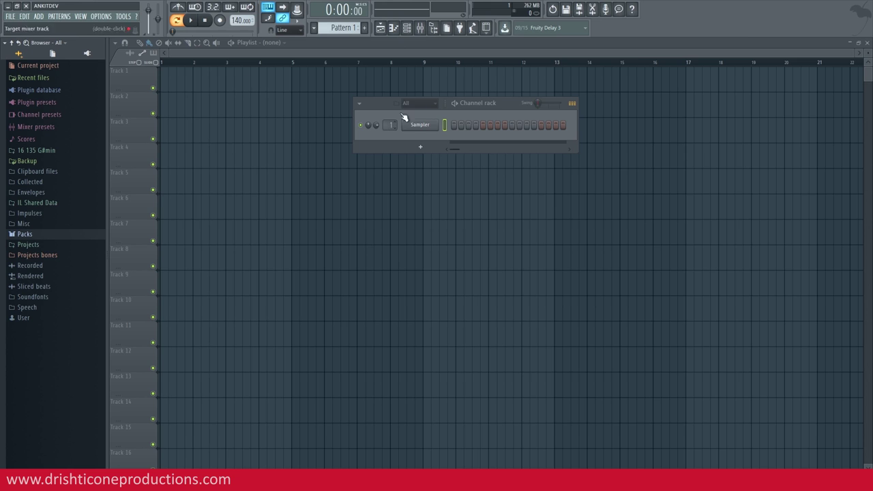
{"action": "left_click", "coordinate": [420, 29]}
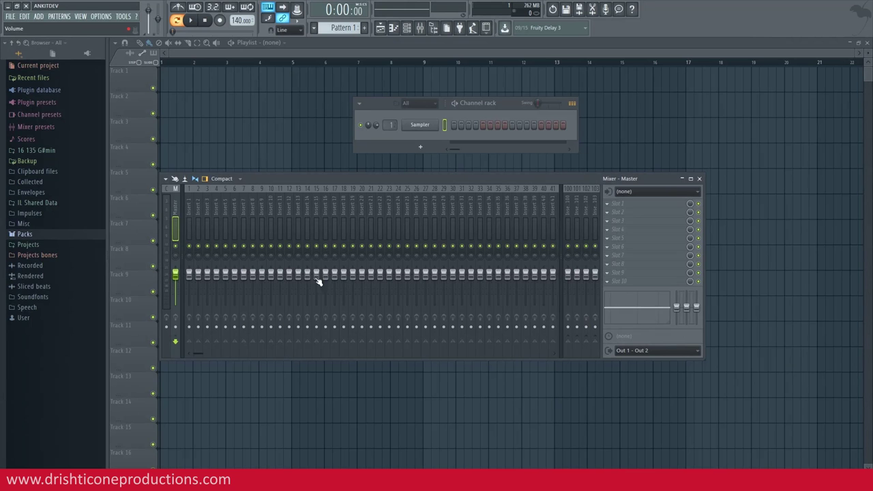
{"action": "left_click_drag", "start_coordinate": [510, 276], "coordinate": [469, 298]}
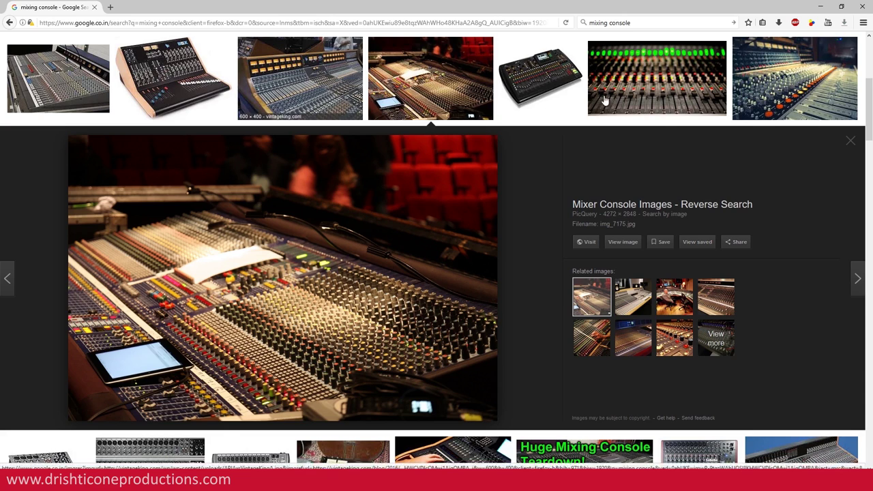
Step: Switch to Firefox and open the picture of the mixing console with green level lights
{"action": "left_click", "coordinate": [656, 78]}
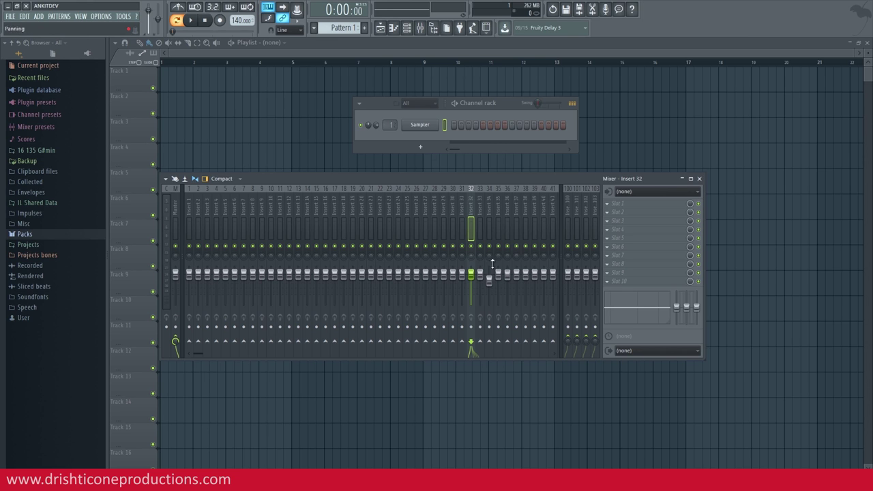
Step: Adjust the panning of Insert 30 in the mixer, and switch to Firefox to view the console picture with red theatre seats
{"action": "left_click_drag", "start_coordinate": [470, 257], "coordinate": [454, 215]}
{"action": "key", "text": "alt+Tab"}
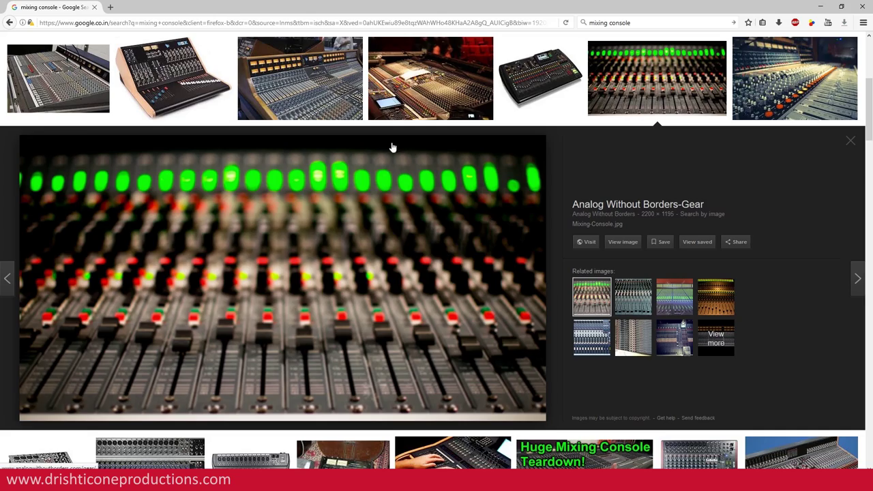
{"action": "left_click", "coordinate": [412, 85]}
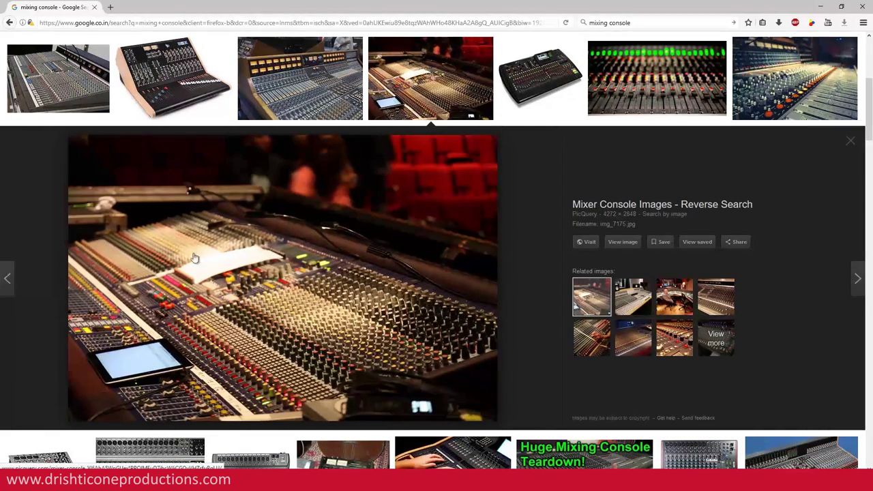
{"action": "scroll", "coordinate": [245, 231], "scroll_direction": "up", "scroll_amount": 4}
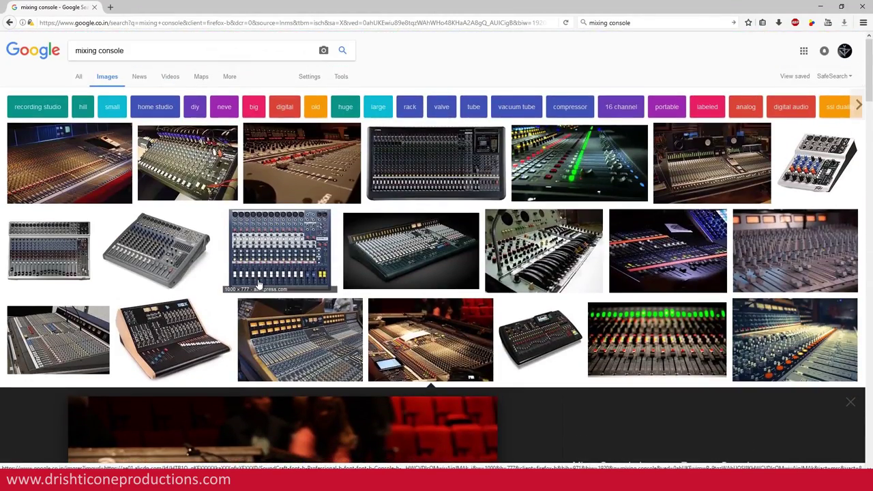
{"action": "left_click", "coordinate": [675, 174]}
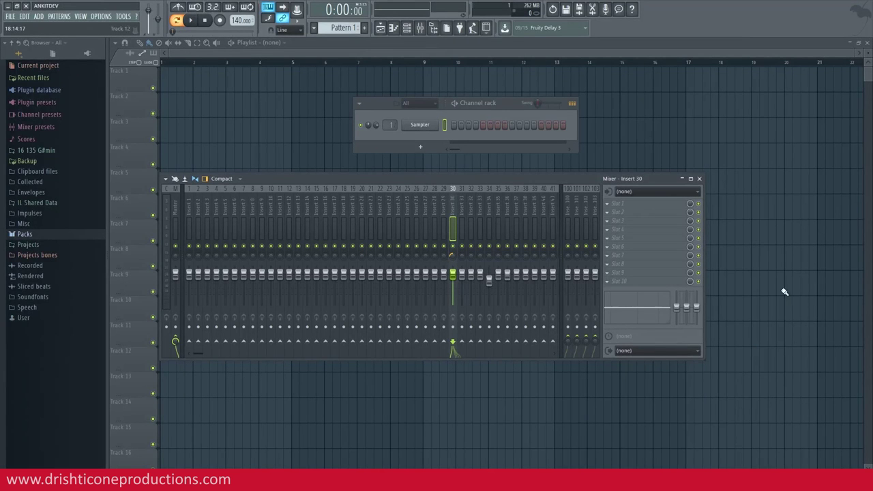
Step: Look through the effect plugin categories available for the first mixer slot, and close the picker and open windows without choosing one
{"action": "left_click", "coordinate": [613, 202]}
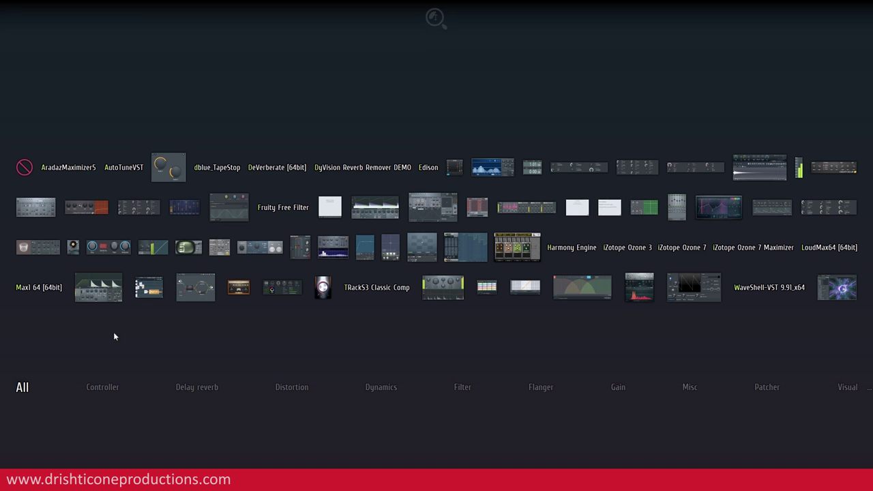
{"action": "mouse_move", "coordinate": [111, 386]}
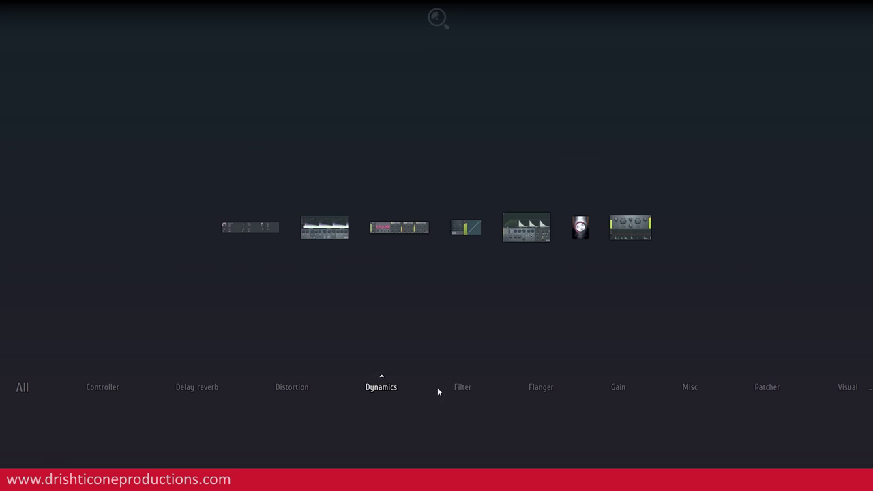
{"action": "mouse_move", "coordinate": [475, 388]}
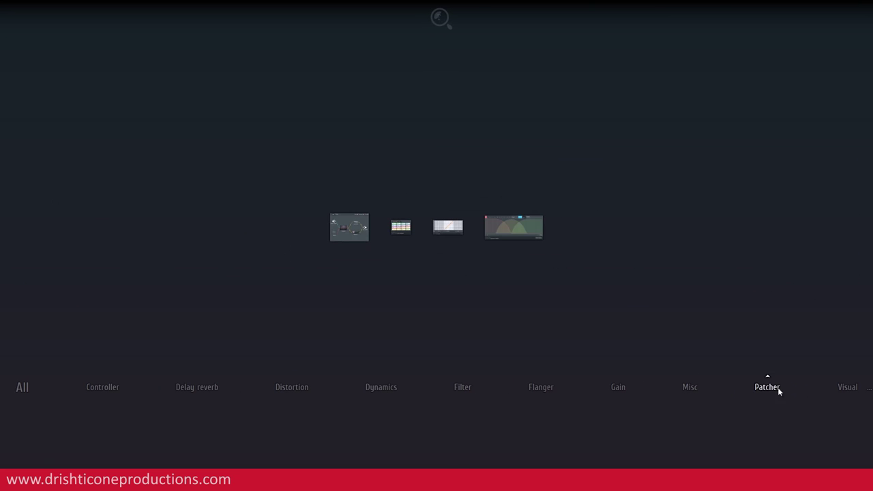
{"action": "mouse_move", "coordinate": [26, 390]}
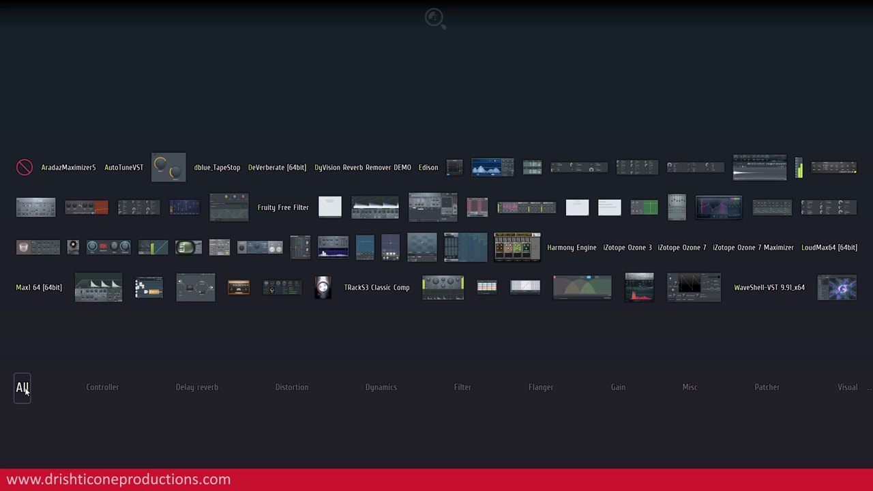
{"action": "key", "text": "Escape"}
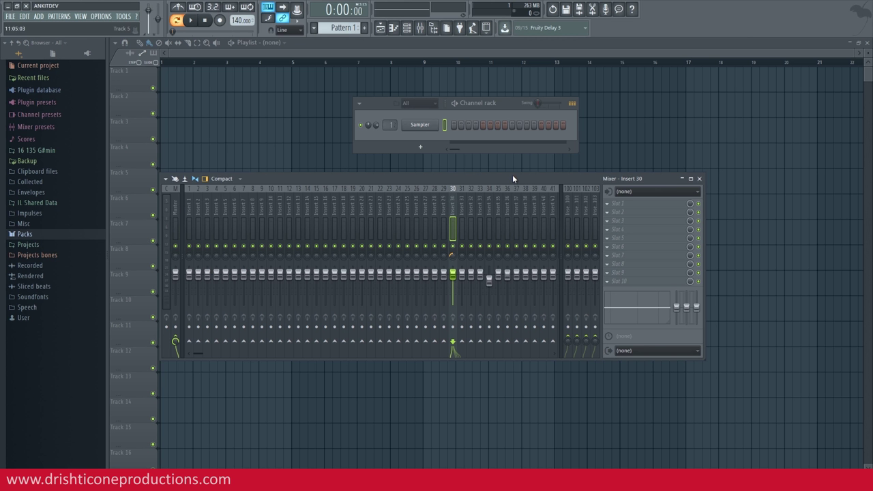
{"action": "key", "text": "F12"}
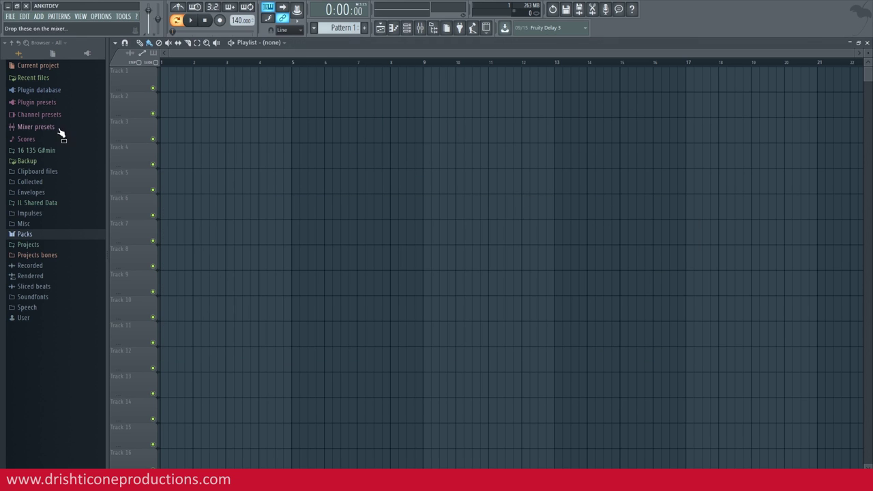
Step: Switch playback to song mode, and add an FL Keys channel with its piano roll open
{"action": "left_click", "coordinate": [179, 22]}
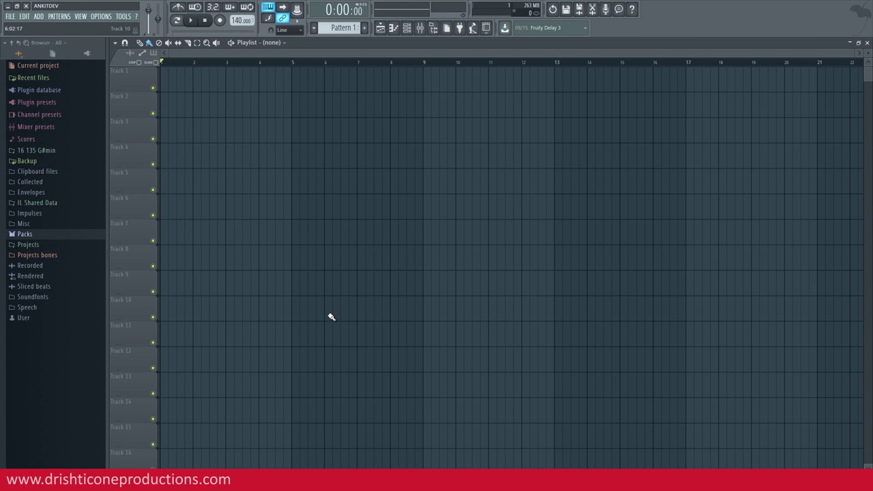
{"action": "left_click", "coordinate": [407, 28]}
{"action": "left_click", "coordinate": [420, 147]}
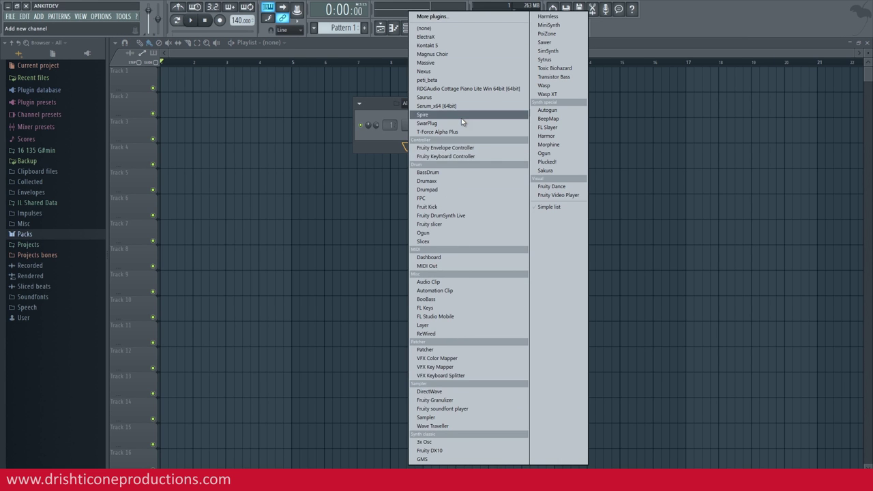
{"action": "left_click", "coordinate": [460, 307]}
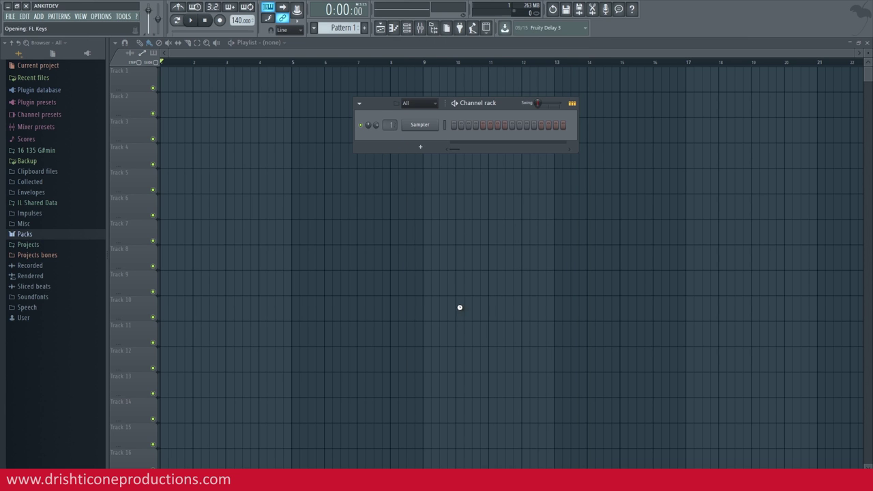
{"action": "right_click", "coordinate": [439, 139]}
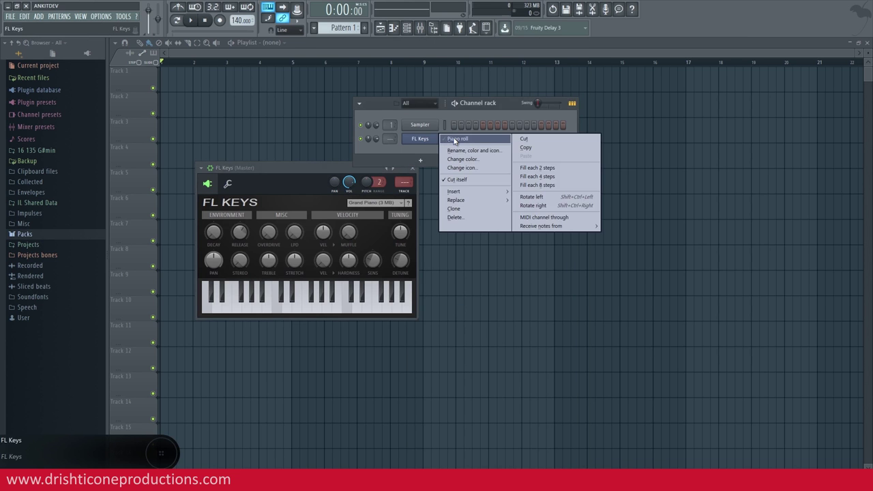
{"action": "left_click", "coordinate": [455, 140]}
Step: Draw an E5, G5 and B5 chord at the start of bar 1 and stretch all three notes to one bar
{"action": "left_click", "coordinate": [147, 278]}
{"action": "left_click", "coordinate": [146, 254]}
{"action": "left_click", "coordinate": [156, 220]}
{"action": "left_click_drag", "start_coordinate": [190, 184], "coordinate": [148, 326]}
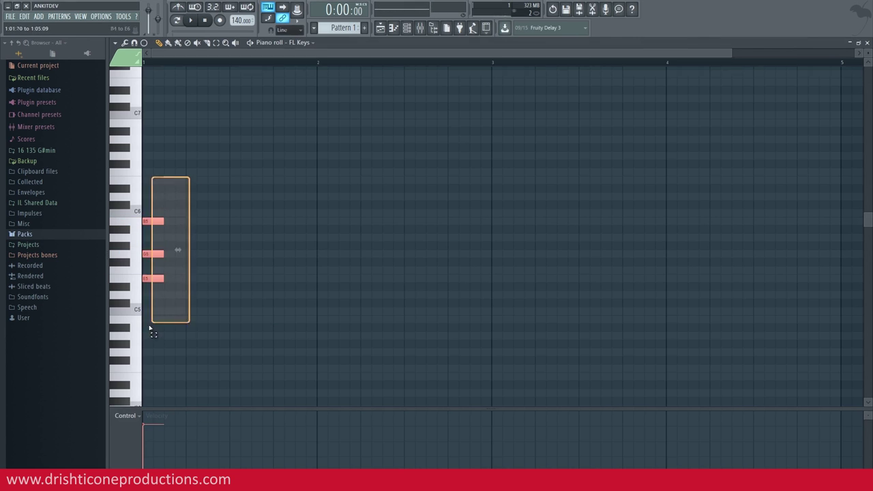
{"action": "left_click_drag", "start_coordinate": [165, 280], "coordinate": [314, 281]}
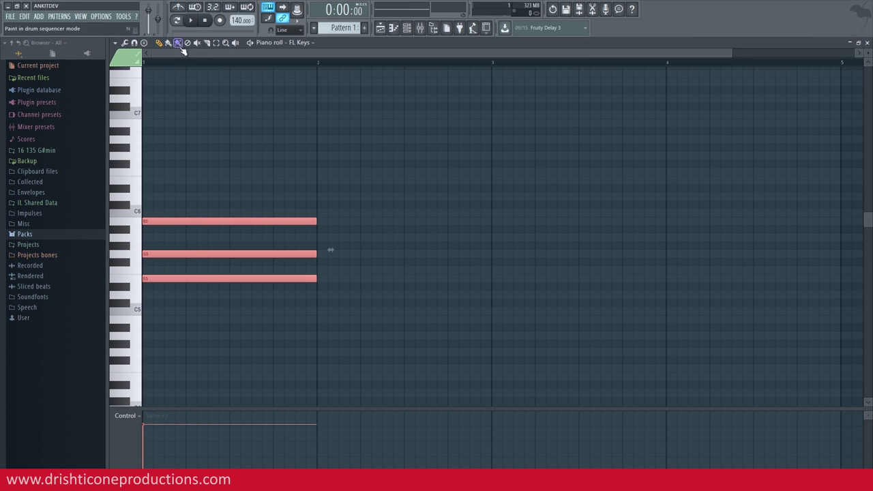
Step: Switch playback to pattern mode and play the first chord
{"action": "key", "text": "space"}
{"action": "left_click", "coordinate": [179, 22]}
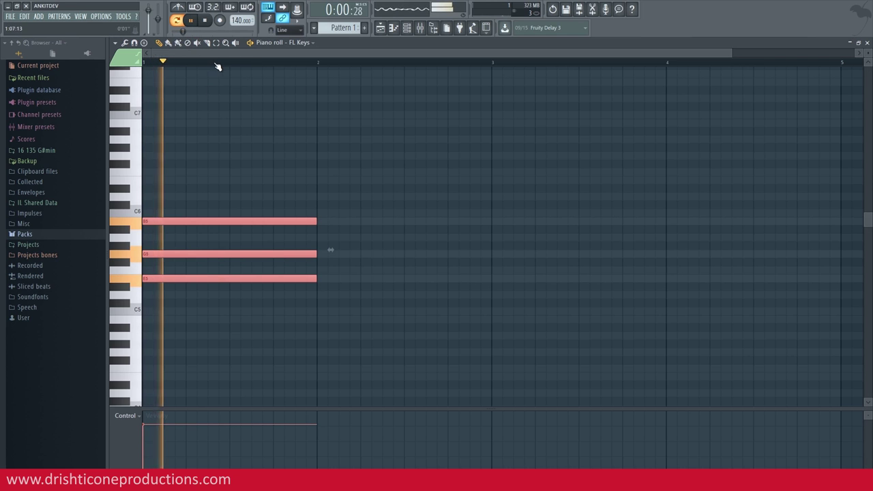
{"action": "key", "text": "space"}
Step: Add one-bar chords of D5, F#5 and A5 in bar 2 and C5, E5 and G5 in bar 3
{"action": "left_click", "coordinate": [322, 295]}
{"action": "left_click", "coordinate": [322, 261]}
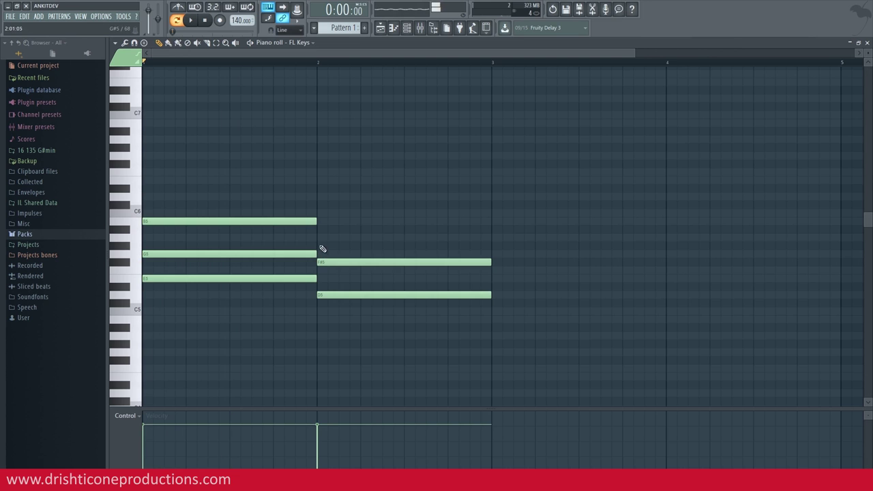
{"action": "left_click", "coordinate": [322, 237]}
{"action": "scroll", "coordinate": [315, 65], "scroll_direction": "down", "scroll_amount": 2}
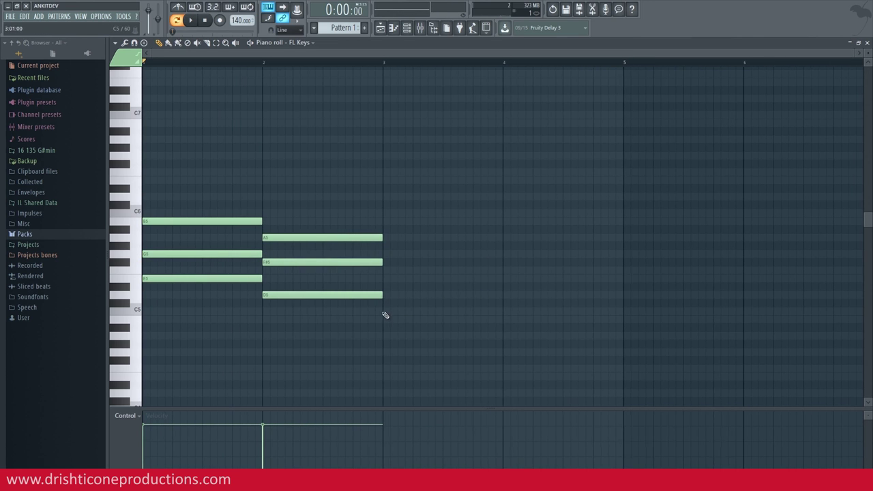
{"action": "left_click", "coordinate": [385, 311]}
{"action": "left_click", "coordinate": [386, 279]}
{"action": "left_click", "coordinate": [386, 254]}
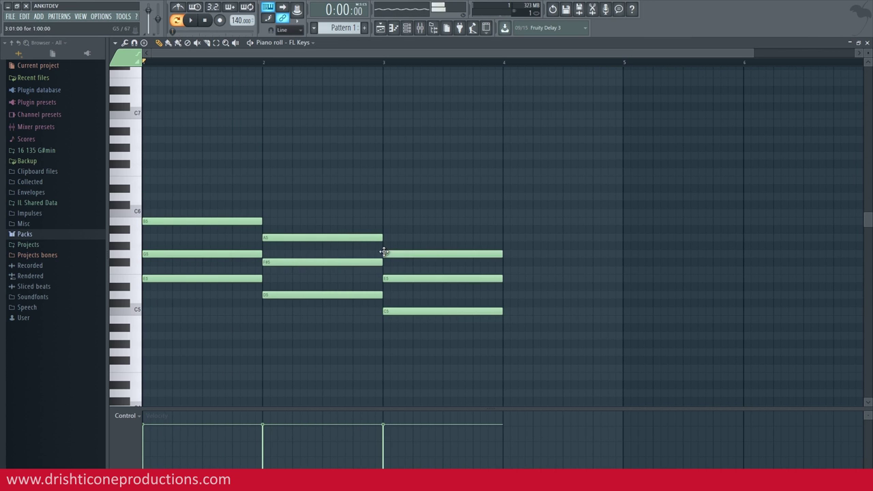
Step: Add a one-bar D5, F#5 and A5 chord in bar 4 and play back the progression
{"action": "left_click", "coordinate": [507, 294]}
{"action": "left_click", "coordinate": [505, 261]}
{"action": "left_click", "coordinate": [506, 238]}
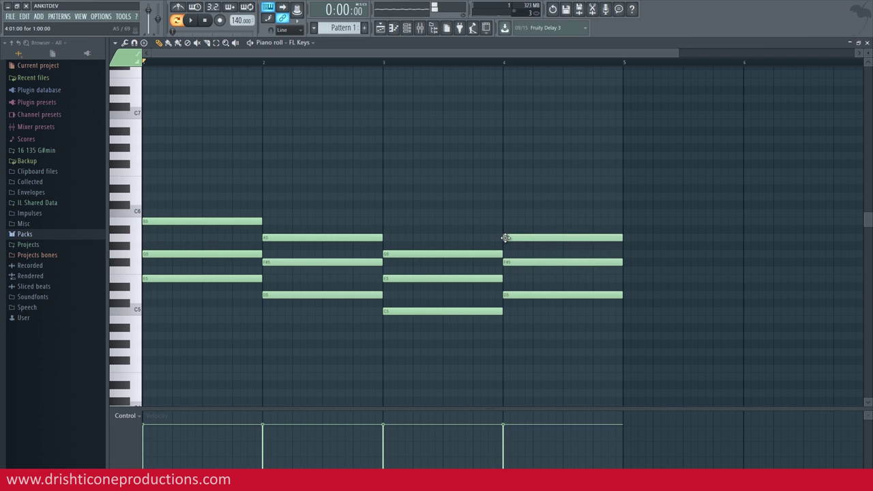
{"action": "key", "text": "space"}
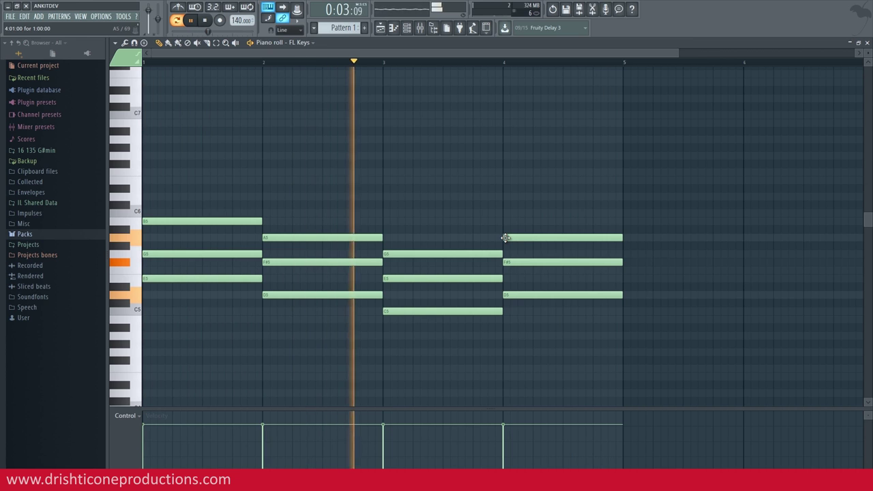
{"action": "key", "text": "space"}
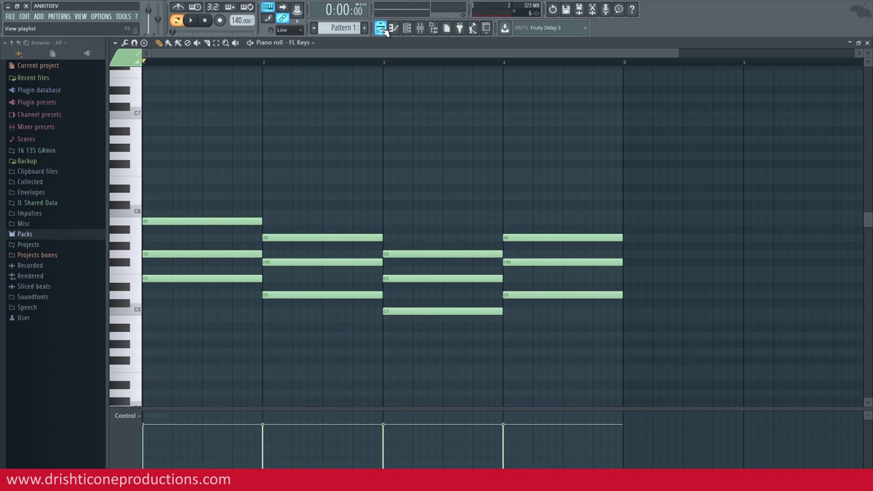
Step: Place Pattern 1 at the start of Track 1 in the playlist, and show the channel rack with playback in song mode
{"action": "key", "text": "F5"}
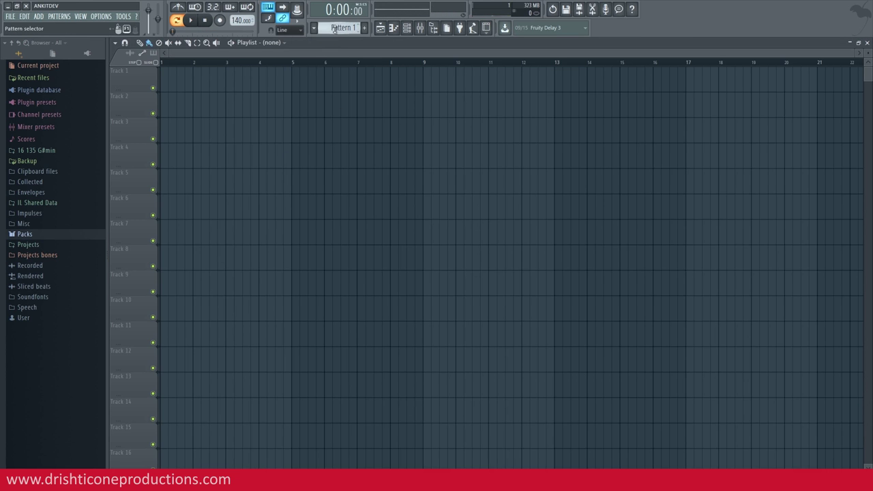
{"action": "left_click", "coordinate": [319, 79]}
{"action": "left_click_drag", "start_coordinate": [319, 78], "coordinate": [3, 57]}
{"action": "left_click", "coordinate": [176, 19]}
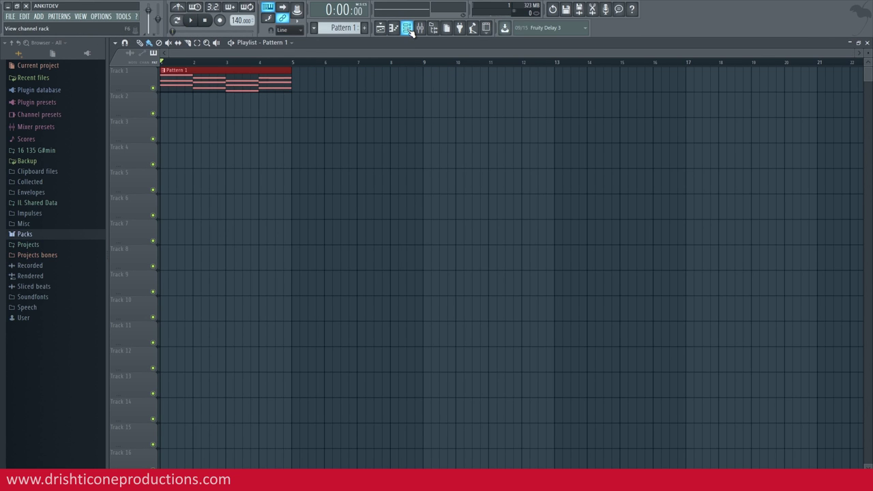
{"action": "left_click", "coordinate": [407, 29]}
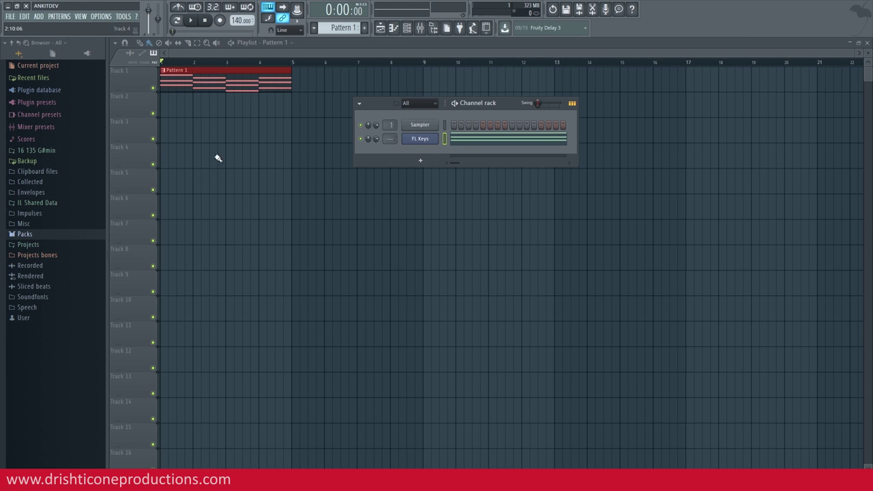
Step: Paint overlapping Pattern 1 clips in the playlist on tracks 2, 3, 5 to 9 and 11 to 14
{"action": "left_click_drag", "start_coordinate": [190, 108], "coordinate": [437, 104]}
{"action": "left_click_drag", "start_coordinate": [255, 131], "coordinate": [437, 136]}
{"action": "mouse_move", "coordinate": [295, 180]}
{"action": "left_mouse_down"}
{"action": "mouse_move", "coordinate": [389, 172]}
{"action": "mouse_move", "coordinate": [573, 180]}
{"action": "left_mouse_up"}
{"action": "left_click_drag", "start_coordinate": [328, 210], "coordinate": [470, 210]}
{"action": "left_click_drag", "start_coordinate": [294, 234], "coordinate": [443, 236]}
{"action": "left_click_drag", "start_coordinate": [287, 262], "coordinate": [430, 262]}
{"action": "left_click_drag", "start_coordinate": [221, 286], "coordinate": [362, 288]}
{"action": "left_click", "coordinate": [254, 332]}
{"action": "left_click_drag", "start_coordinate": [221, 361], "coordinate": [380, 380]}
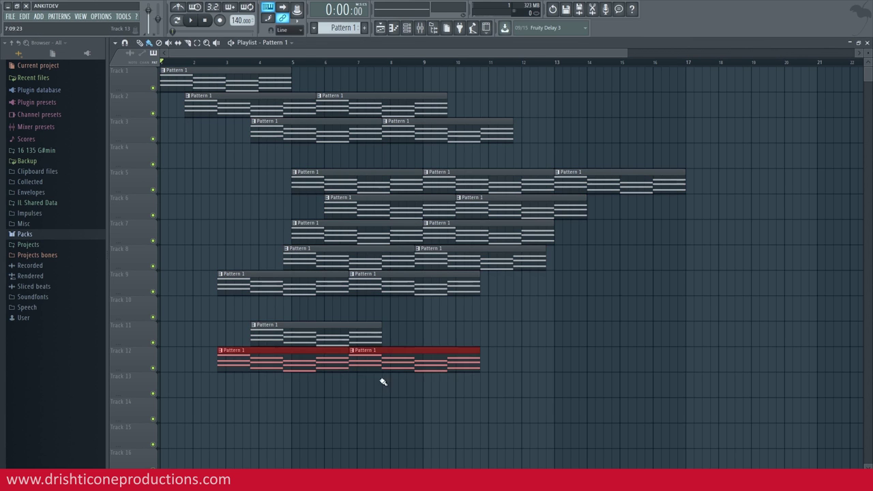
{"action": "left_click_drag", "start_coordinate": [246, 390], "coordinate": [385, 395]}
{"action": "left_click_drag", "start_coordinate": [254, 417], "coordinate": [399, 413]}
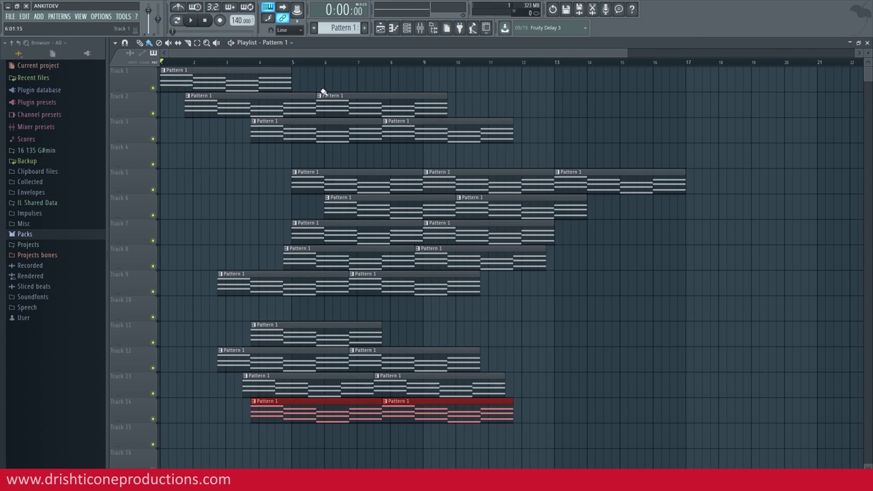
Step: Play the overlapping clips from just before bar 6, and delete every clip except the one on Track 1
{"action": "left_click", "coordinate": [317, 63]}
{"action": "key", "text": "space"}
{"action": "key", "text": "space"}
{"action": "left_click", "coordinate": [346, 96]}
{"action": "mouse_move", "coordinate": [346, 96]}
{"action": "left_mouse_down"}
{"action": "mouse_move", "coordinate": [649, 138]}
{"action": "mouse_move", "coordinate": [414, 250]}
{"action": "mouse_move", "coordinate": [259, 281]}
{"action": "mouse_move", "coordinate": [352, 339]}
{"action": "mouse_move", "coordinate": [313, 378]}
{"action": "mouse_move", "coordinate": [469, 423]}
{"action": "left_mouse_up"}
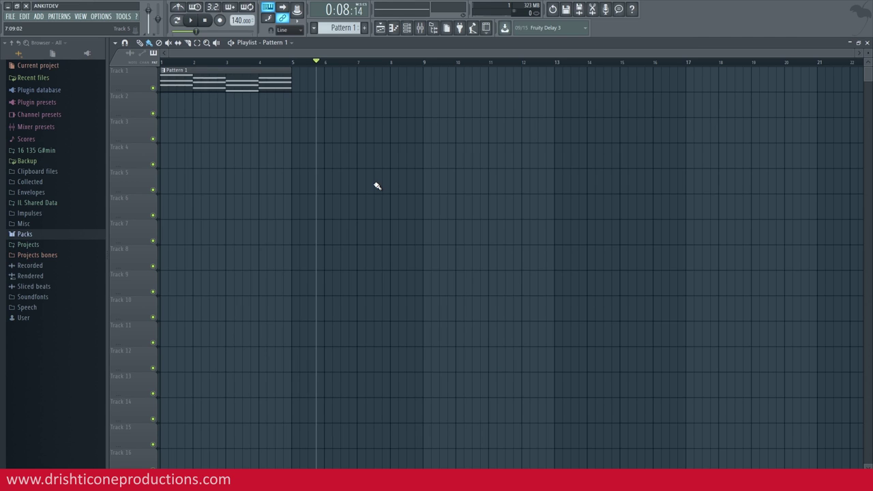
{"action": "key", "text": "space"}
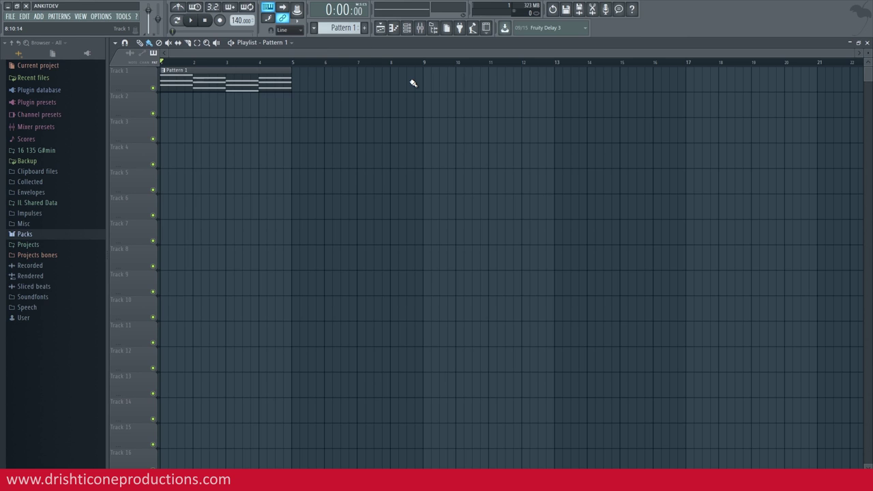
Step: Open the channel rack and cycle the FL Keys channel through different target mixer tracks, returning it to no assigned insert
{"action": "left_click", "coordinate": [406, 28]}
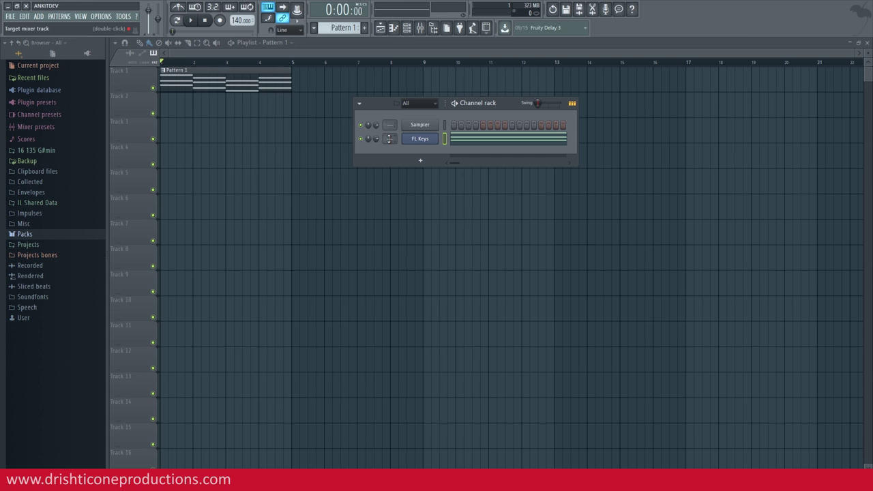
{"action": "mouse_move", "coordinate": [389, 139]}
{"action": "left_mouse_down"}
{"action": "mouse_move", "coordinate": [389, 70]}
{"action": "mouse_move", "coordinate": [389, 139]}
{"action": "left_mouse_up"}
{"action": "scroll", "coordinate": [389, 138], "scroll_direction": "up", "scroll_amount": 1}
{"action": "scroll", "coordinate": [389, 138], "scroll_direction": "down", "scroll_amount": 1}
{"action": "scroll", "coordinate": [388, 139], "scroll_direction": "up", "scroll_amount": 3}
{"action": "scroll", "coordinate": [388, 138], "scroll_direction": "down", "scroll_amount": 3}
{"action": "scroll", "coordinate": [387, 139], "scroll_direction": "down", "scroll_amount": 2}
{"action": "scroll", "coordinate": [392, 138], "scroll_direction": "down", "scroll_amount": 12}
{"action": "double_click", "coordinate": [388, 141]}
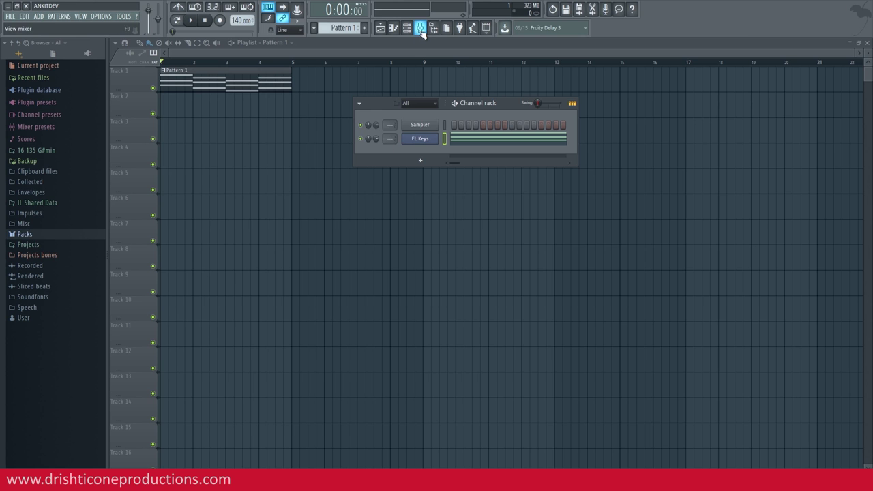
Step: Position the mixer below the channel rack and route the FL Keys channel to mixer track 30
{"action": "left_click_drag", "start_coordinate": [375, 175], "coordinate": [480, 208]}
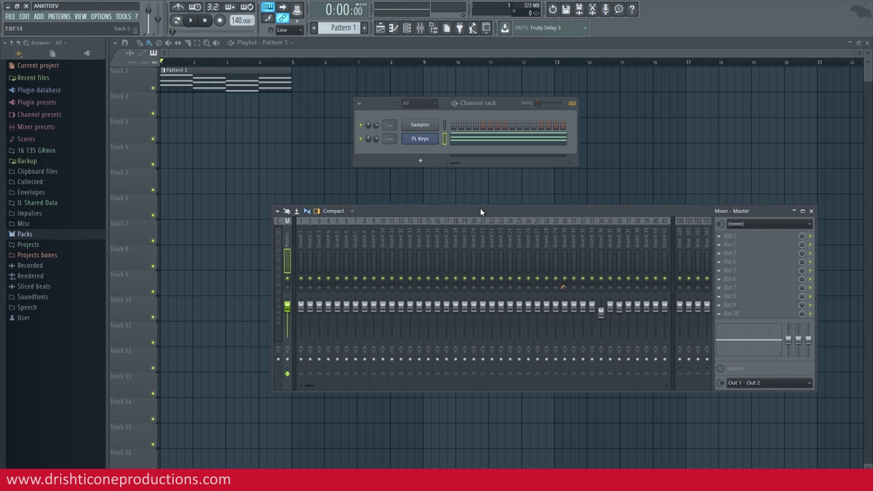
{"action": "left_click", "coordinate": [388, 139]}
{"action": "left_click_drag", "start_coordinate": [389, 139], "coordinate": [389, 140]}
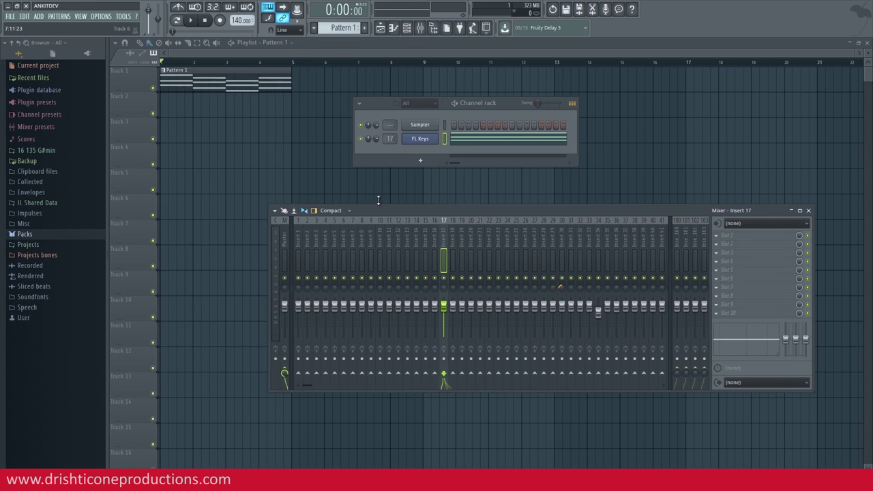
{"action": "left_click_drag", "start_coordinate": [388, 139], "coordinate": [384, 138]}
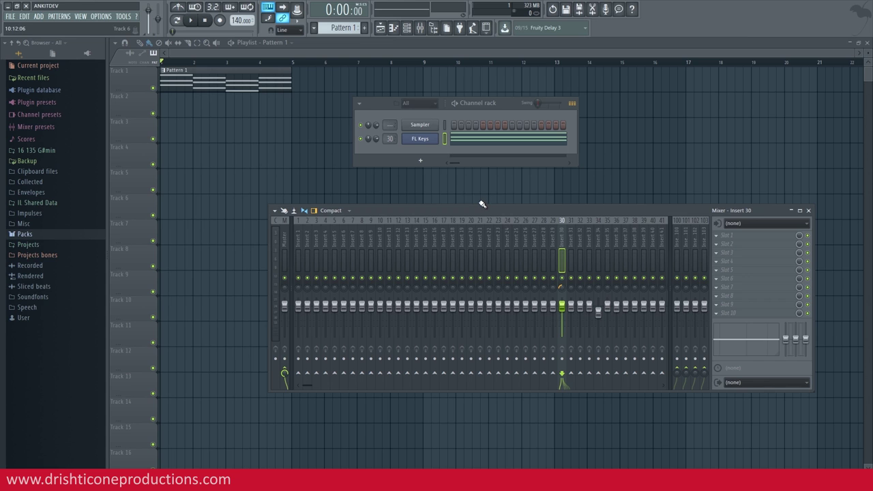
Step: Route the FL Keys channel to mixer track 7, place the mixer below the channel rack, and rename that track Piano
{"action": "left_click_drag", "start_coordinate": [391, 140], "coordinate": [407, 106]}
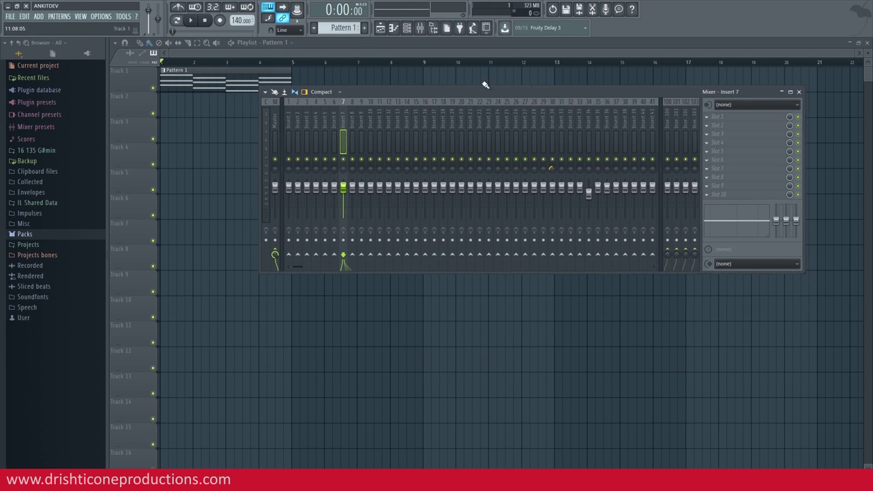
{"action": "left_click_drag", "start_coordinate": [563, 89], "coordinate": [570, 197]}
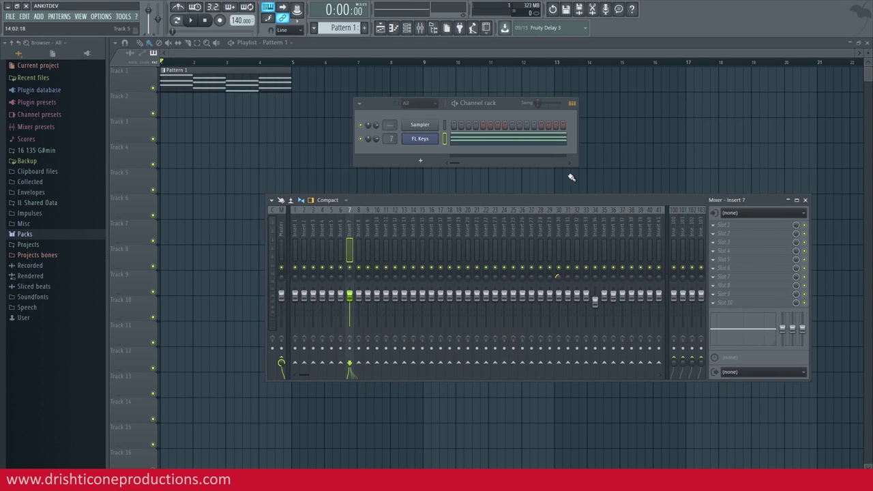
{"action": "right_click", "coordinate": [350, 225]}
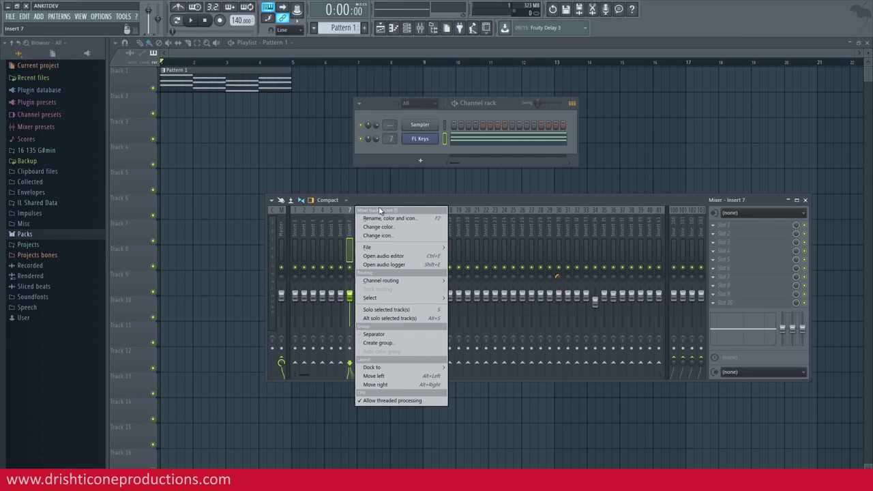
{"action": "left_click", "coordinate": [397, 218]}
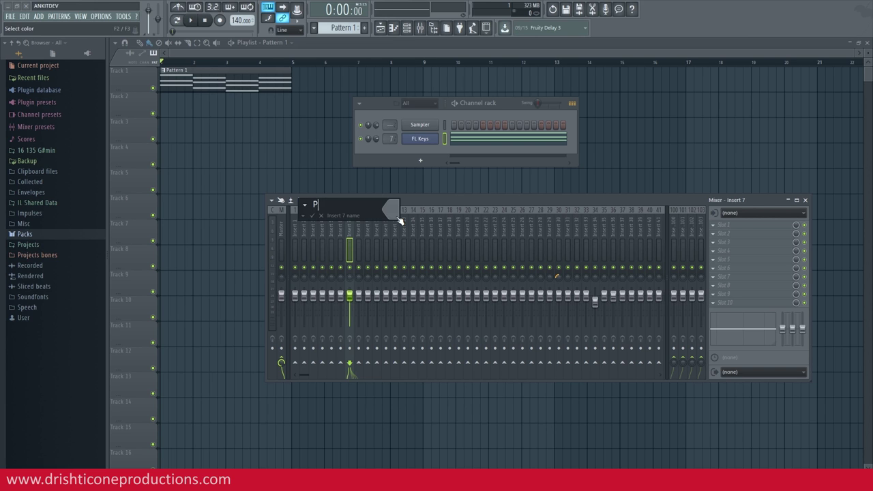
{"action": "key", "text": "Return"}
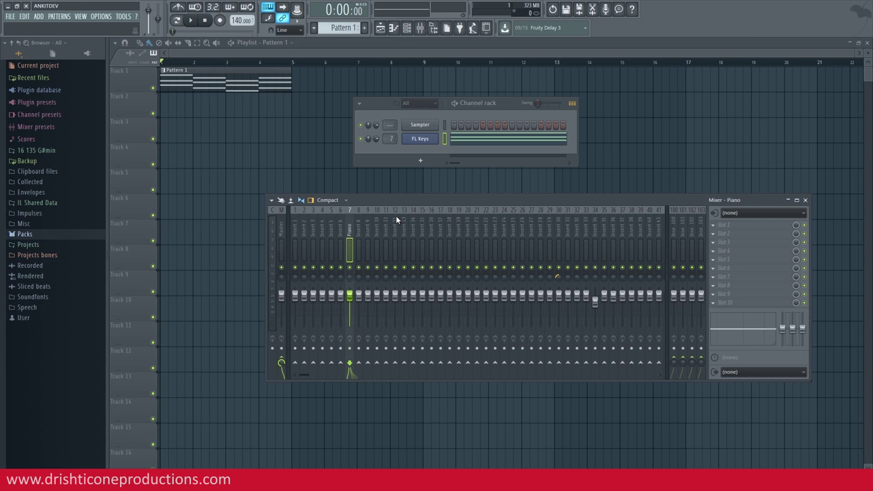
Step: Give the Piano mixer track a purple colour and a piano keyboard icon
{"action": "right_click", "coordinate": [350, 225]}
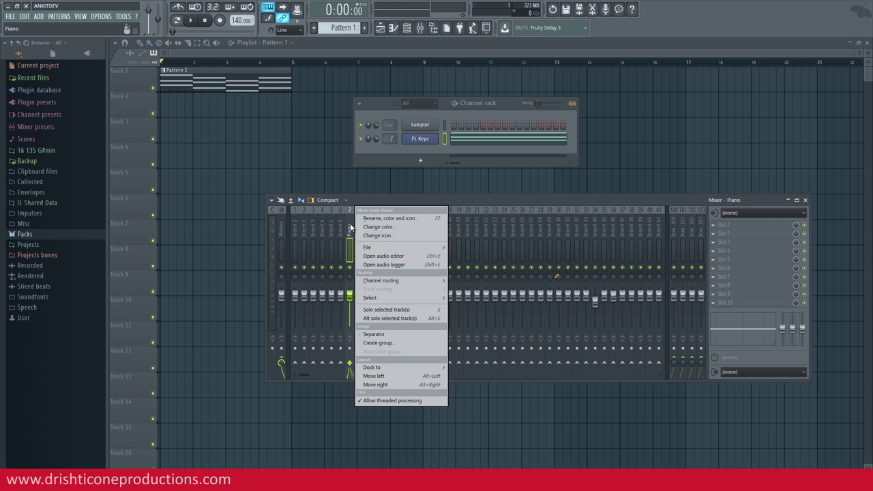
{"action": "left_click", "coordinate": [387, 231]}
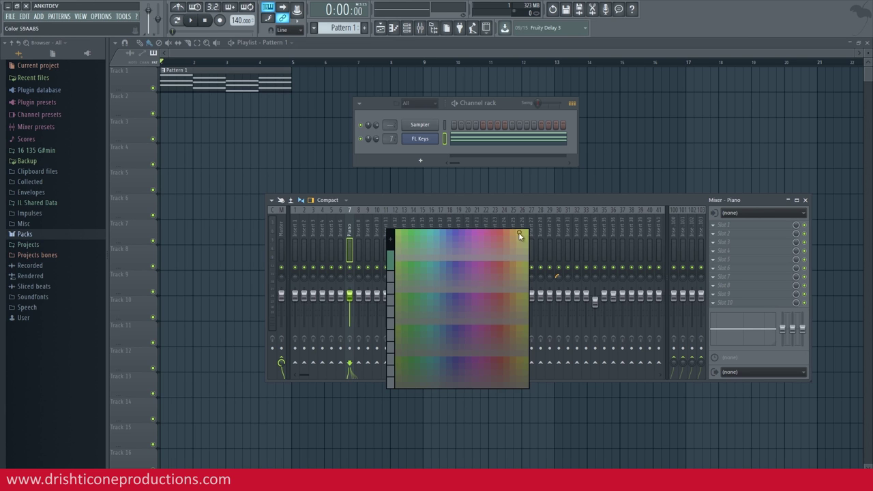
{"action": "left_click", "coordinate": [458, 268]}
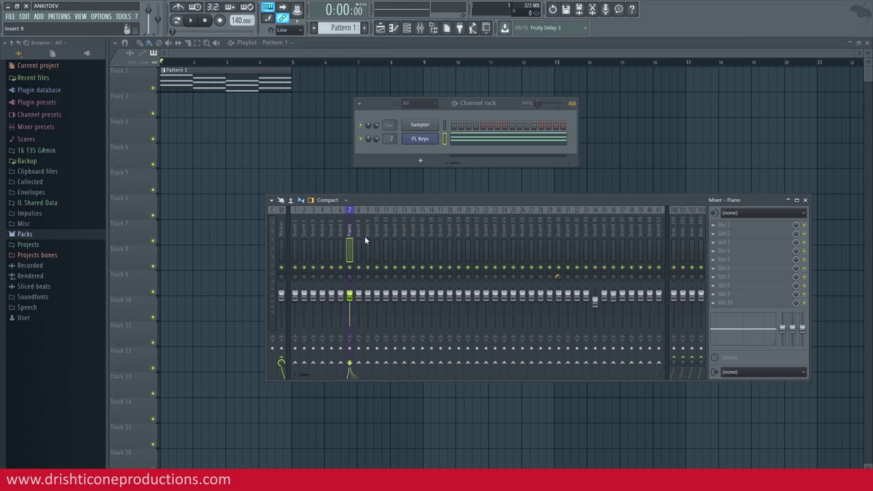
{"action": "right_click", "coordinate": [347, 225]}
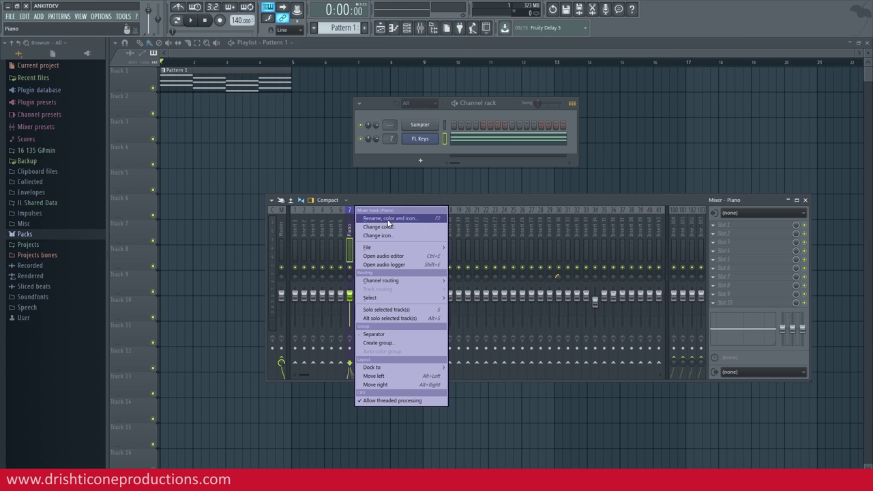
{"action": "left_click", "coordinate": [378, 235]}
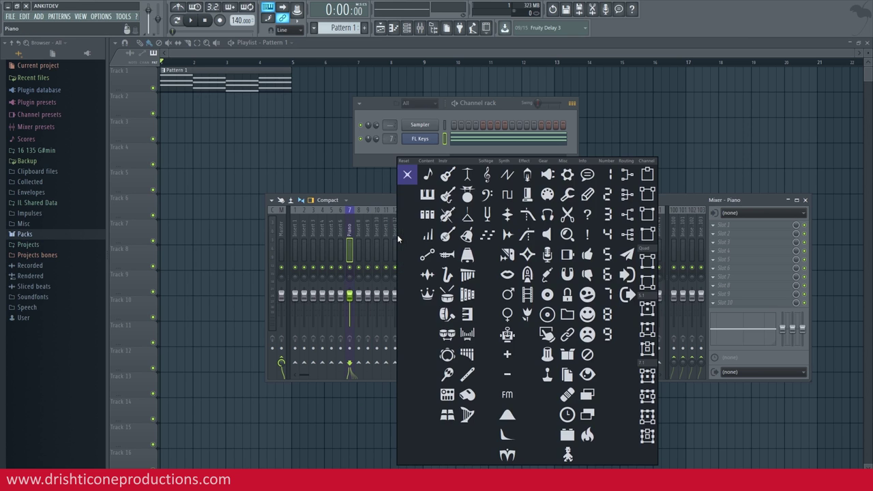
{"action": "left_click", "coordinate": [426, 197]}
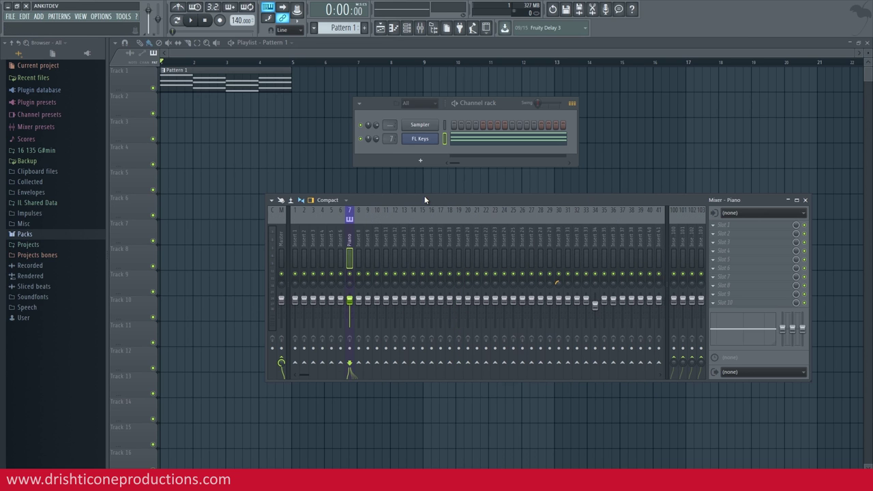
{"action": "right_click", "coordinate": [350, 239]}
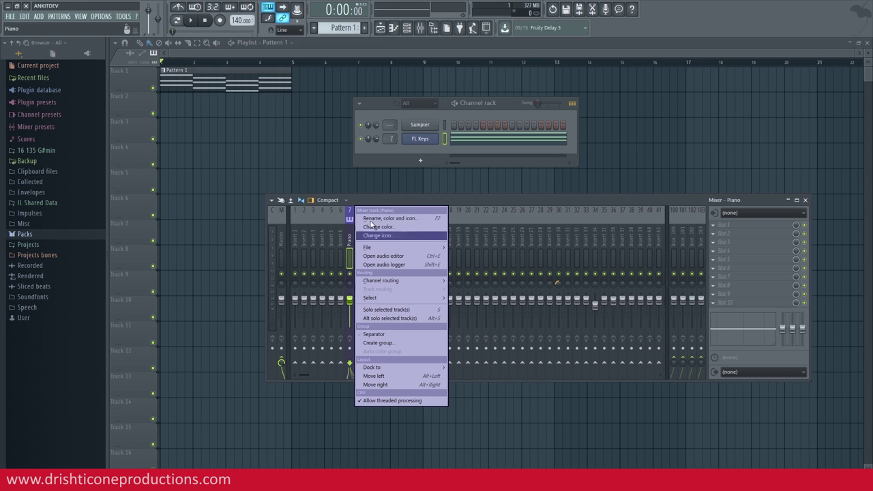
{"action": "left_click", "coordinate": [351, 212]}
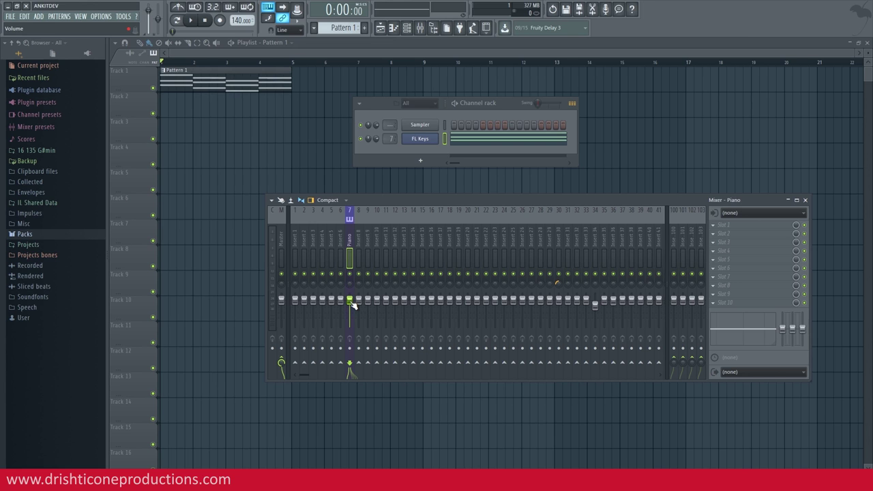
Step: Play the song twice from the start, stopping each time, to watch the level meter of the Piano mixer track
{"action": "mouse_move", "coordinate": [352, 305]}
{"action": "left_mouse_down"}
{"action": "mouse_move", "coordinate": [351, 335]}
{"action": "mouse_move", "coordinate": [349, 290]}
{"action": "mouse_move", "coordinate": [346, 348]}
{"action": "mouse_move", "coordinate": [347, 298]}
{"action": "left_mouse_up"}
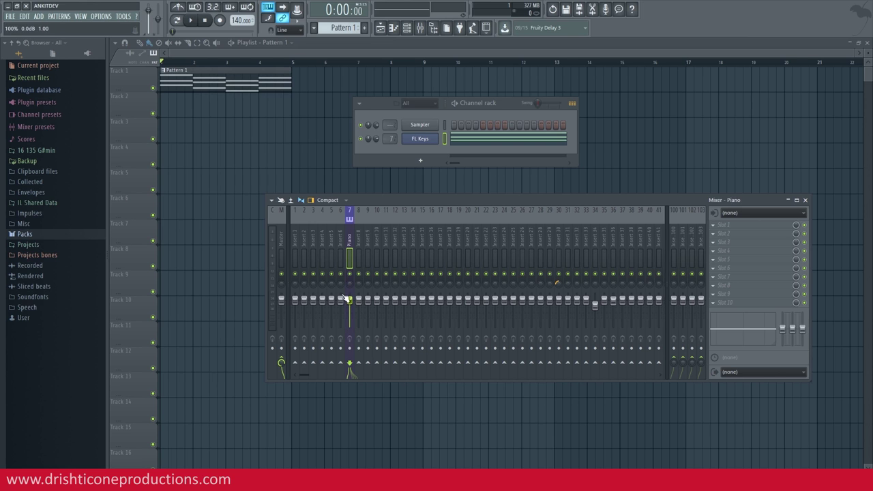
{"action": "left_click", "coordinate": [194, 21]}
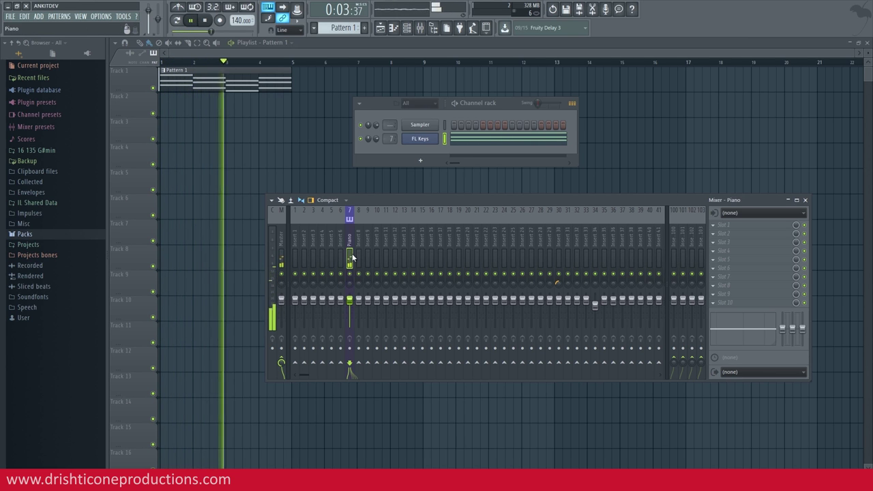
{"action": "key", "text": "space"}
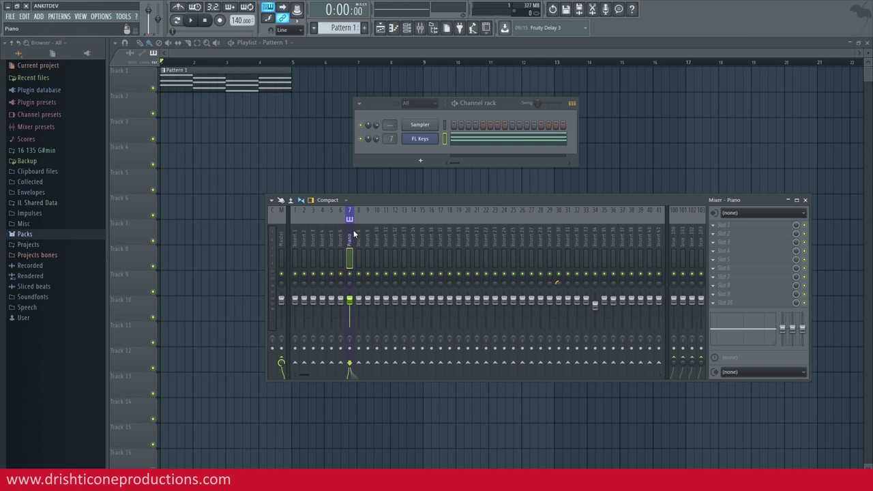
{"action": "left_click", "coordinate": [191, 21]}
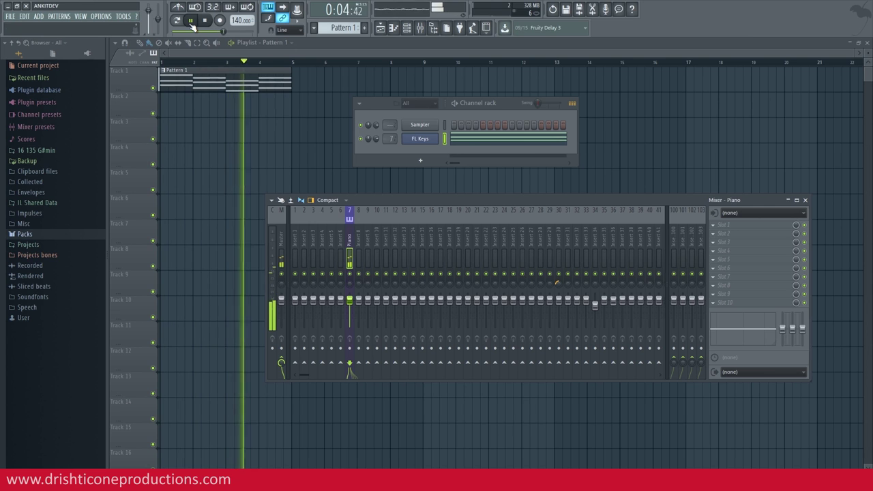
{"action": "left_click", "coordinate": [206, 20]}
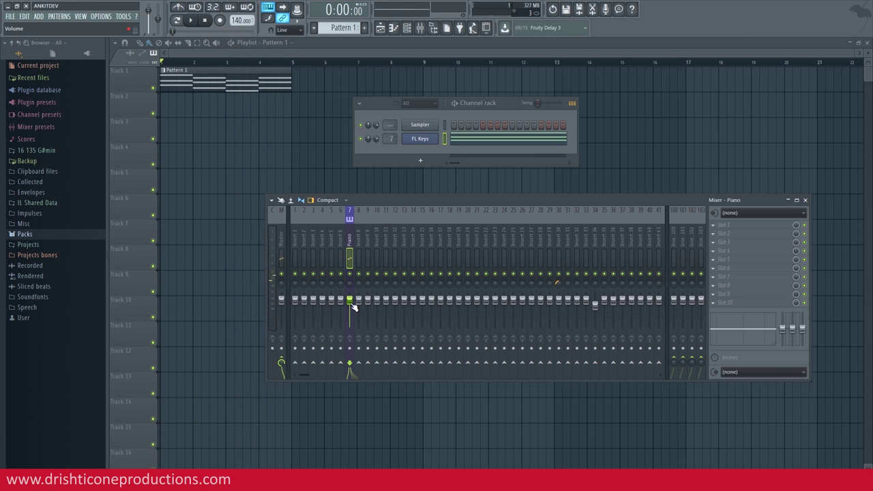
Step: Raise the Piano mixer track's volume during playback, stop the song, and reset the fader to its default level
{"action": "left_click", "coordinate": [191, 21]}
{"action": "left_click_drag", "start_coordinate": [352, 300], "coordinate": [355, 235]}
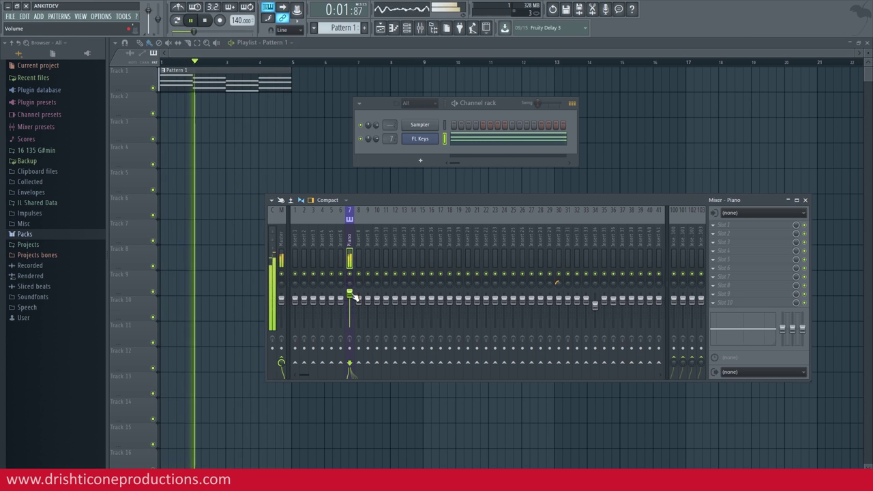
{"action": "left_click_drag", "start_coordinate": [353, 298], "coordinate": [360, 273]}
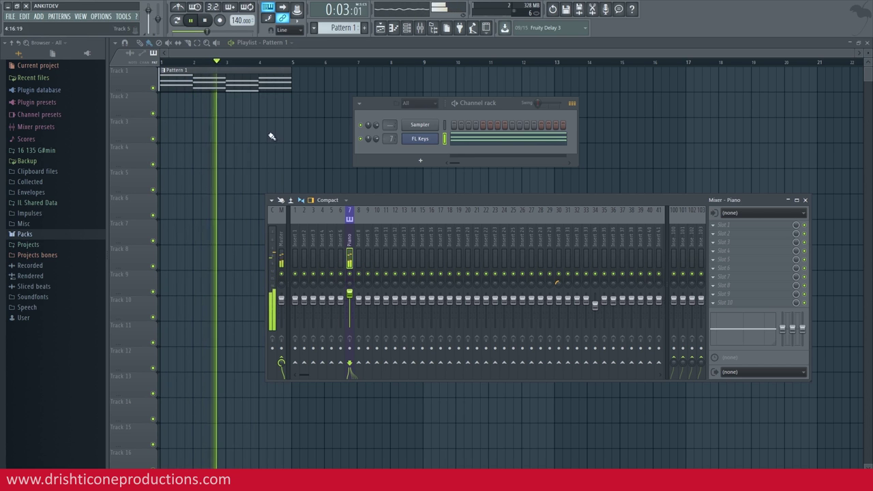
{"action": "left_click", "coordinate": [207, 22]}
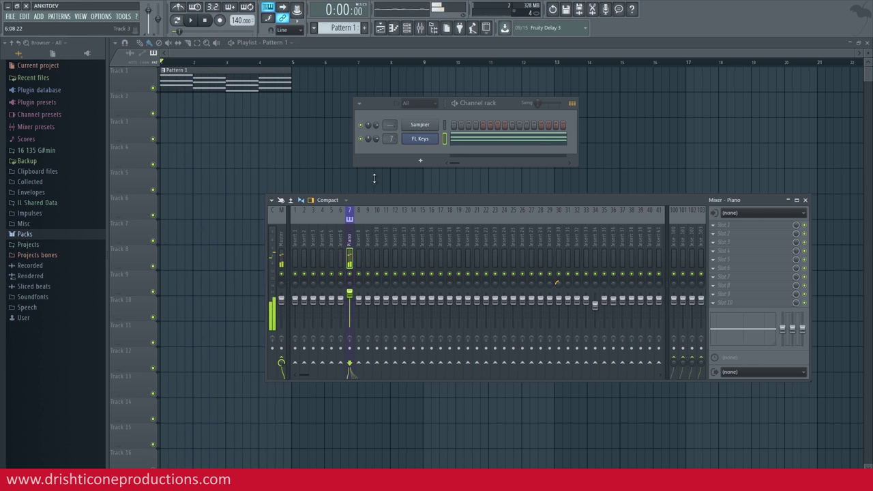
{"action": "right_click", "coordinate": [350, 293]}
{"action": "left_click", "coordinate": [370, 297]}
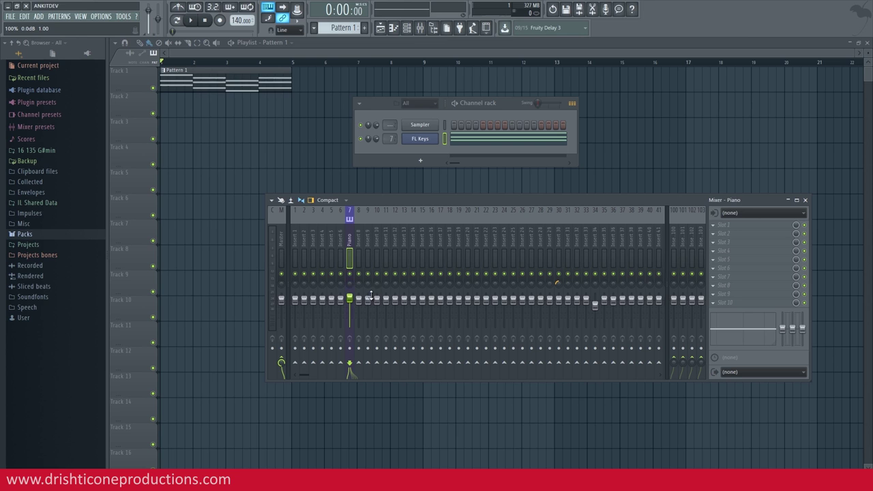
{"action": "left_click_drag", "start_coordinate": [351, 301], "coordinate": [350, 303]}
{"action": "right_click", "coordinate": [350, 304]}
{"action": "left_click", "coordinate": [360, 308]}
Step: Pan the Piano mixer track left and 100% right during playback, reset the panning to centre, and stop the song
{"action": "key", "text": "space"}
{"action": "left_click_drag", "start_coordinate": [350, 285], "coordinate": [346, 358]}
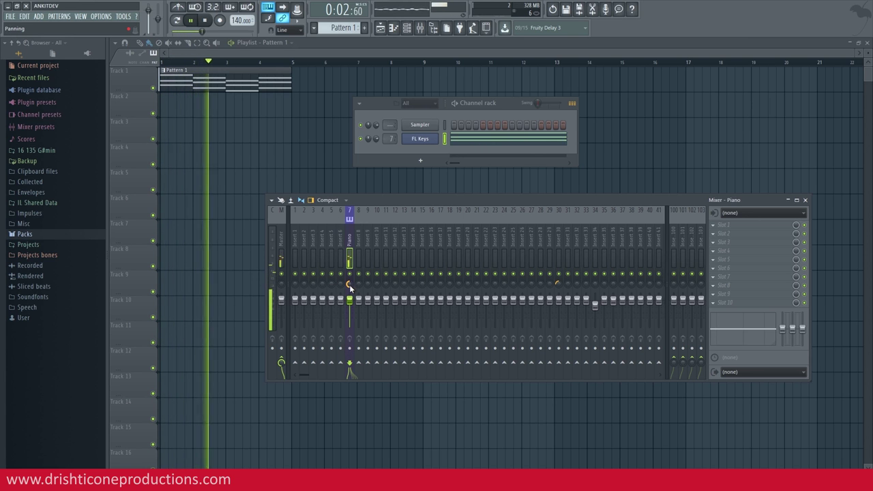
{"action": "left_click_drag", "start_coordinate": [349, 287], "coordinate": [324, 146]}
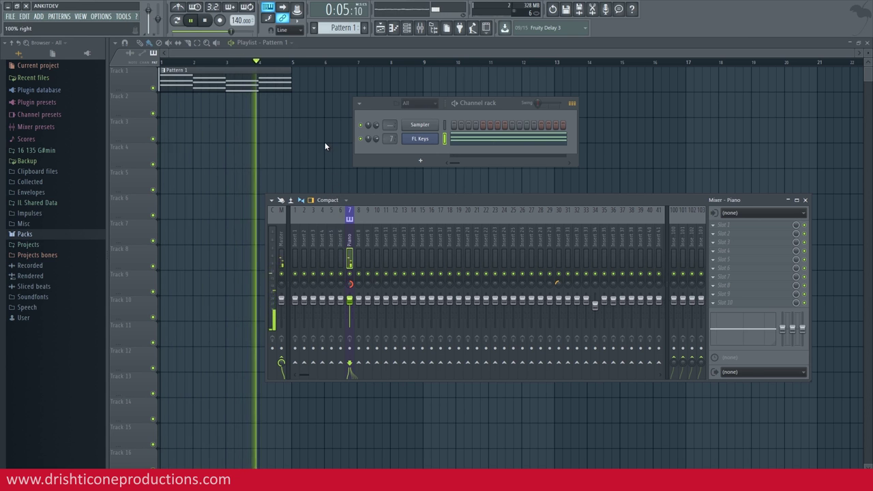
{"action": "right_click", "coordinate": [350, 285]}
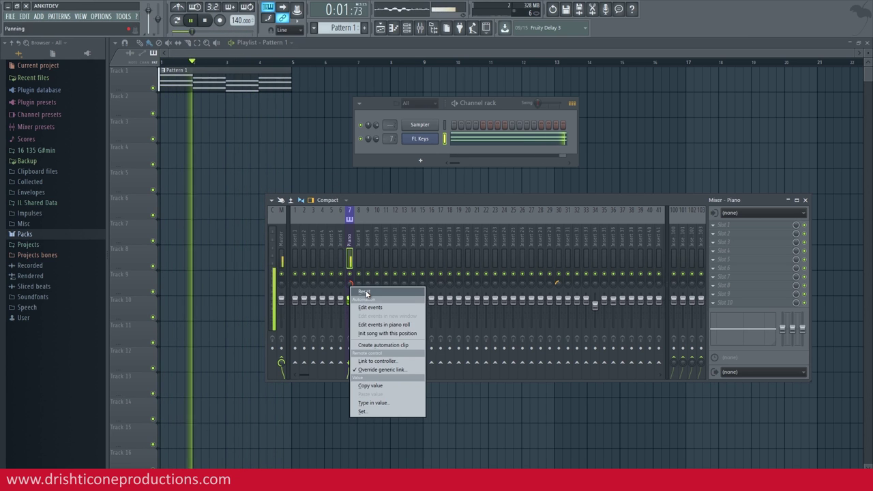
{"action": "left_click", "coordinate": [365, 293]}
{"action": "key", "text": "space"}
{"action": "right_click", "coordinate": [350, 282]}
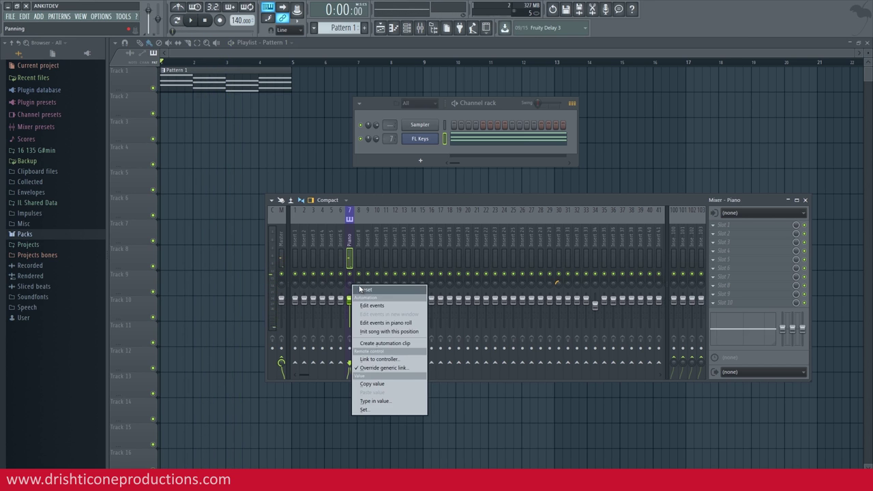
{"action": "left_click", "coordinate": [361, 290]}
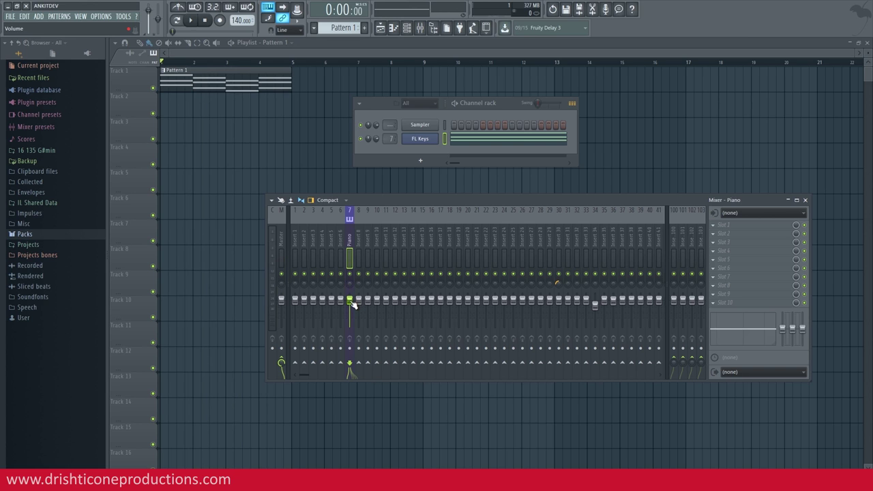
Step: Look through the automation and controller options for the Piano mixer track's panning and volume, and dismiss them
{"action": "right_click", "coordinate": [349, 286]}
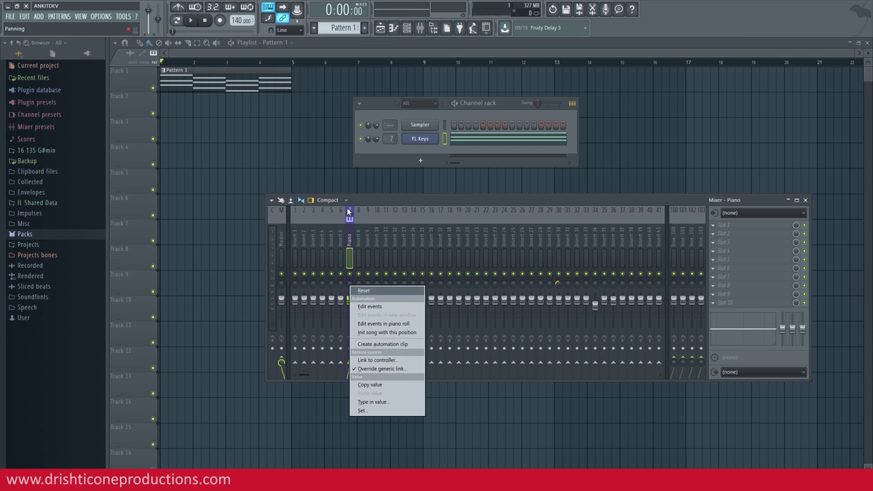
{"action": "left_click", "coordinate": [375, 345]}
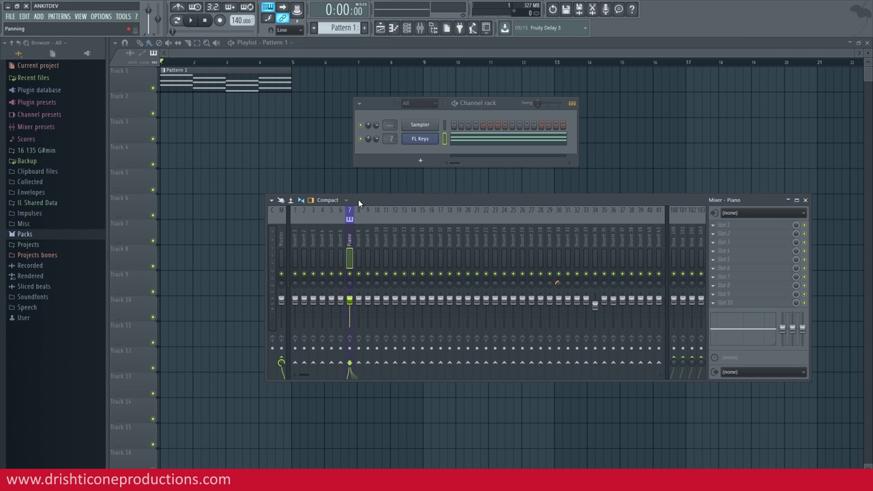
{"action": "right_click", "coordinate": [351, 305]}
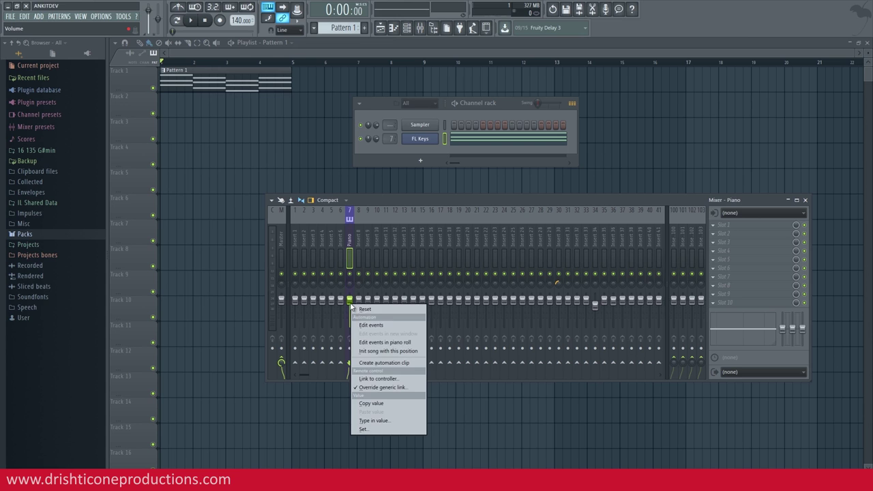
{"action": "left_click", "coordinate": [379, 366]}
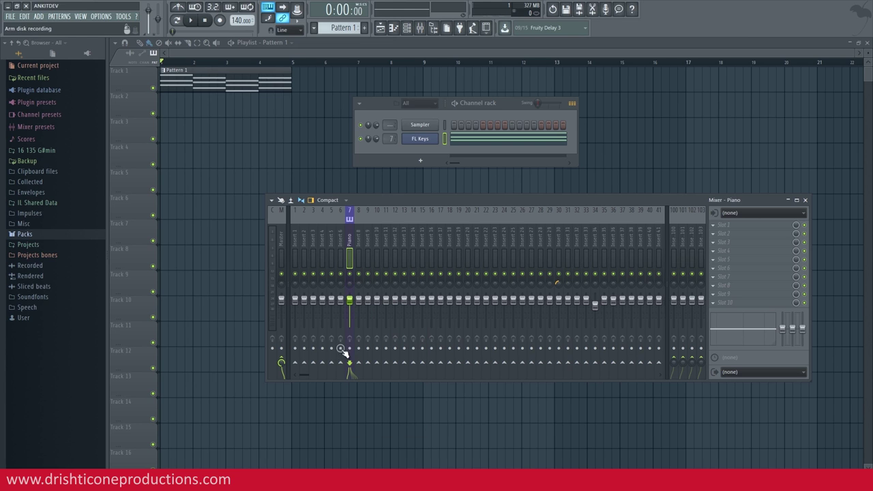
{"action": "right_click", "coordinate": [350, 305]}
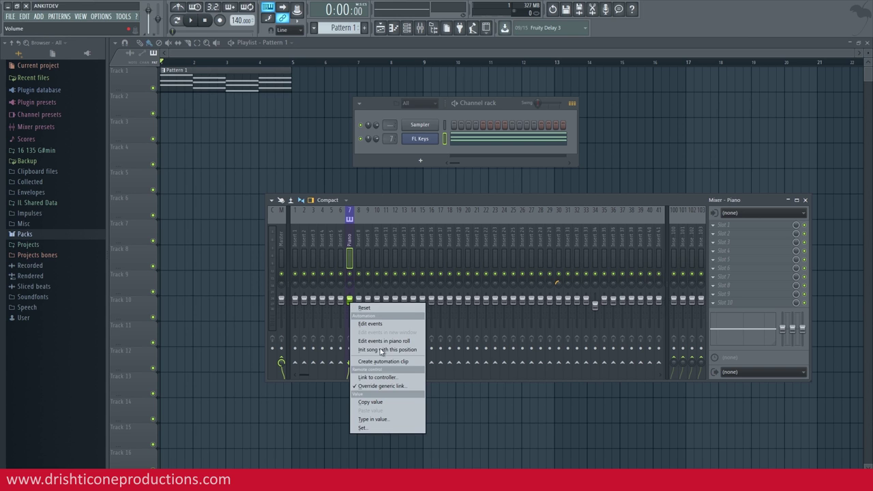
{"action": "left_click", "coordinate": [376, 206]}
Step: Send the Piano mixer track to inserts 8 to 11, and remove these sends again
{"action": "left_click", "coordinate": [358, 364]}
{"action": "left_click", "coordinate": [367, 364]}
{"action": "left_click", "coordinate": [376, 363]}
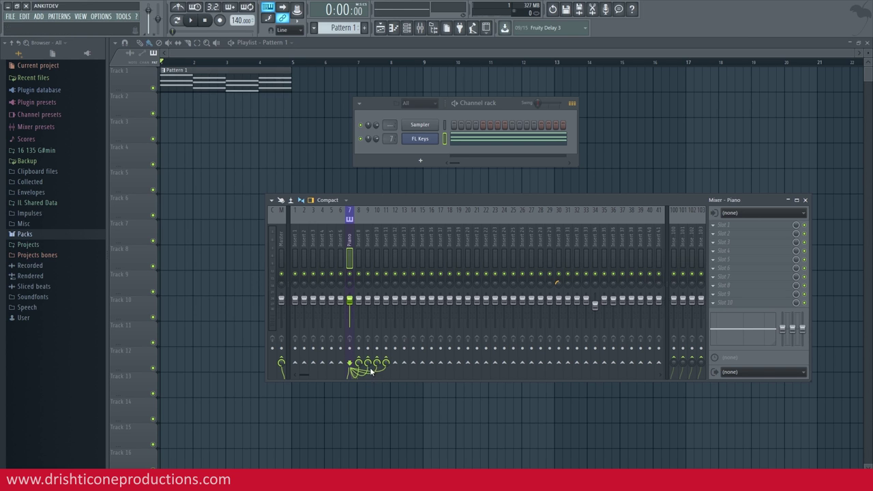
{"action": "left_click", "coordinate": [376, 363]}
{"action": "left_click", "coordinate": [367, 364]}
{"action": "left_click", "coordinate": [358, 363]}
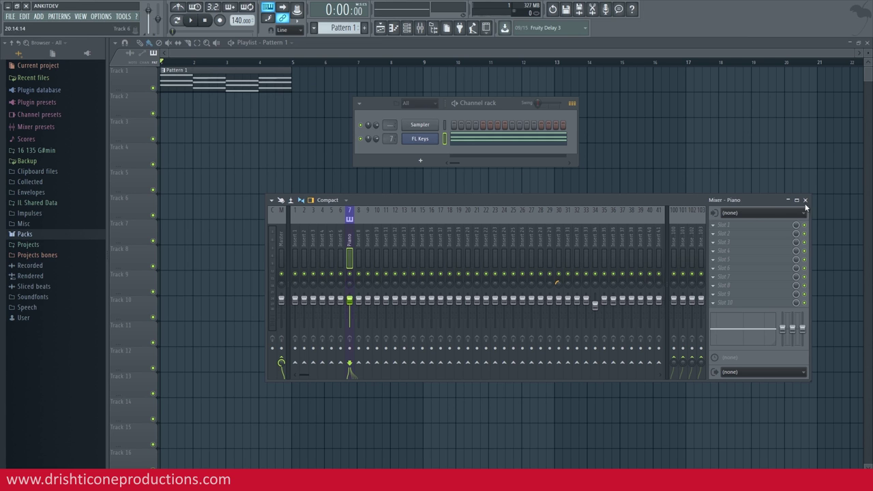
Step: Move the mixer window slightly to the left beneath the channel rack
{"action": "left_click_drag", "start_coordinate": [680, 200], "coordinate": [661, 210]}
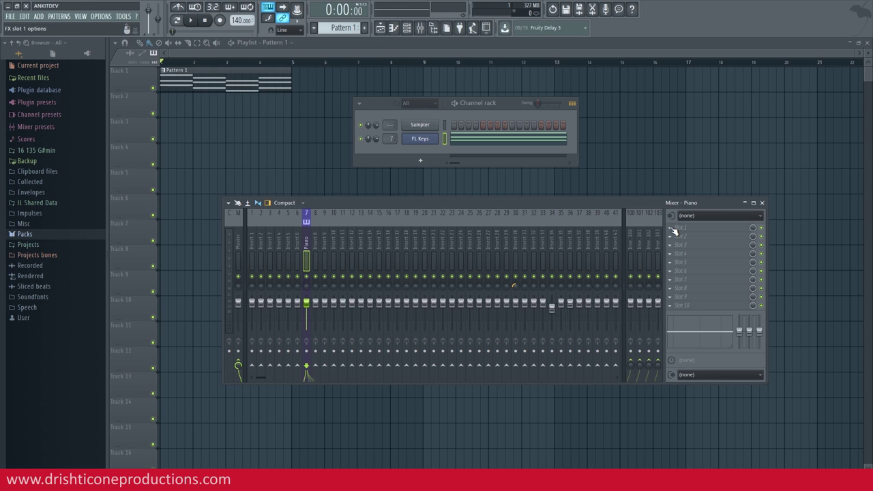
Step: Load Effector into the first effect slot of the Piano mixer track and start the song
{"action": "left_click", "coordinate": [671, 227]}
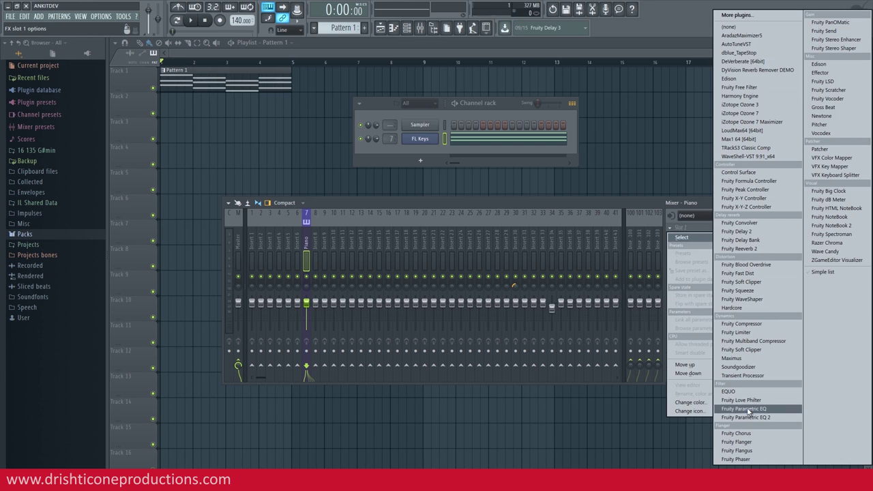
{"action": "left_click", "coordinate": [838, 73]}
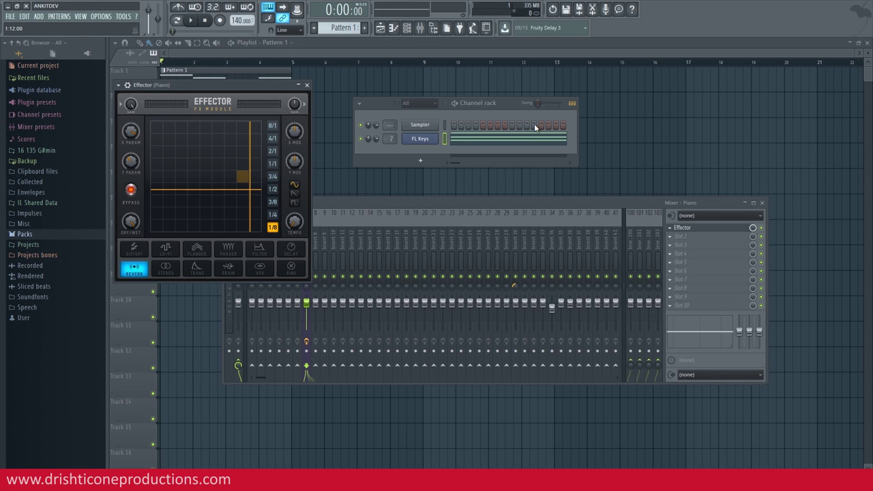
{"action": "left_click", "coordinate": [190, 19]}
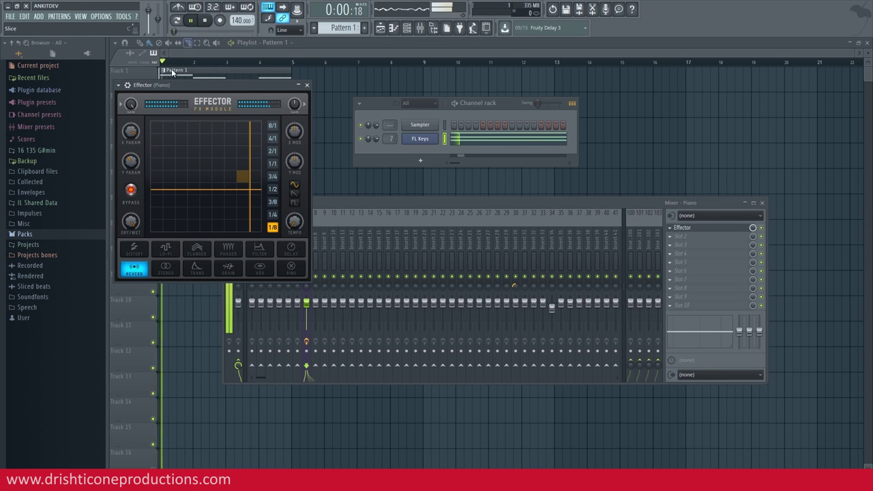
Step: Move Effector's X/Y point near the centre, select the Trans effect, and try mod rates 1/1 and 1/2 on the playing piano
{"action": "left_click_drag", "start_coordinate": [225, 188], "coordinate": [206, 178]}
{"action": "left_click", "coordinate": [205, 268]}
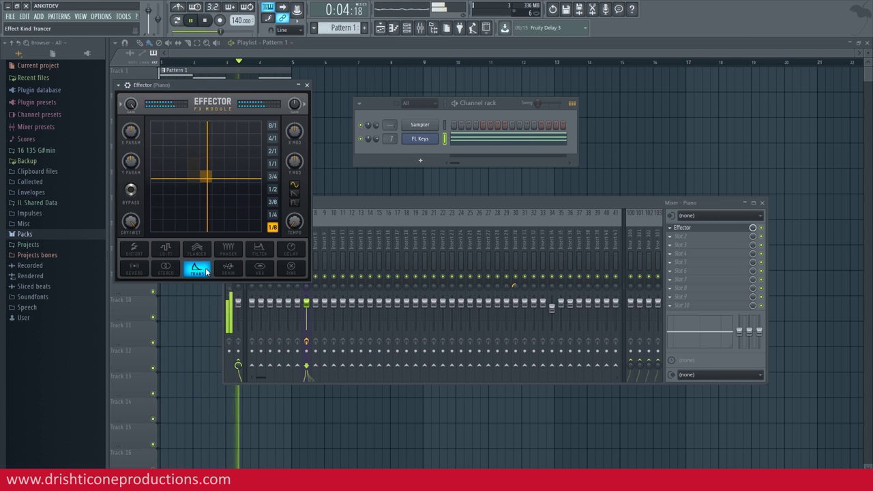
{"action": "left_click", "coordinate": [272, 164]}
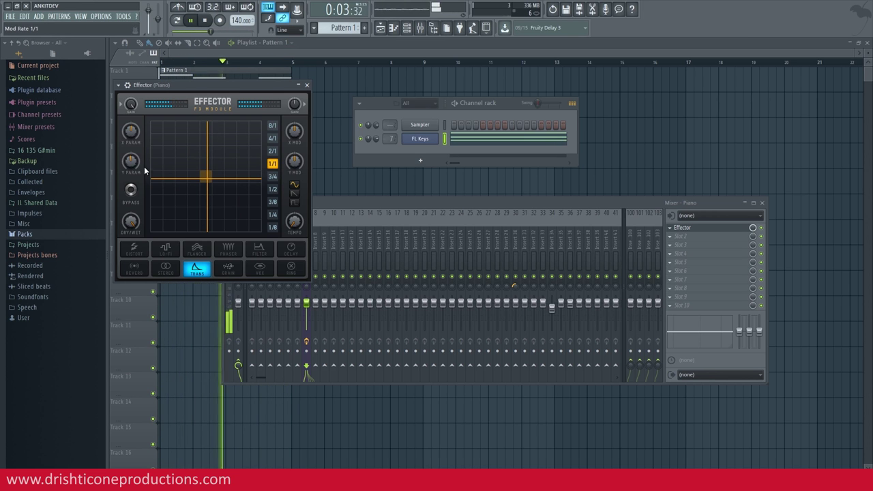
{"action": "left_click", "coordinate": [272, 190]}
{"action": "mouse_move", "coordinate": [216, 178]}
{"action": "left_mouse_down"}
{"action": "mouse_move", "coordinate": [195, 177]}
{"action": "mouse_move", "coordinate": [208, 178]}
{"action": "left_mouse_up"}
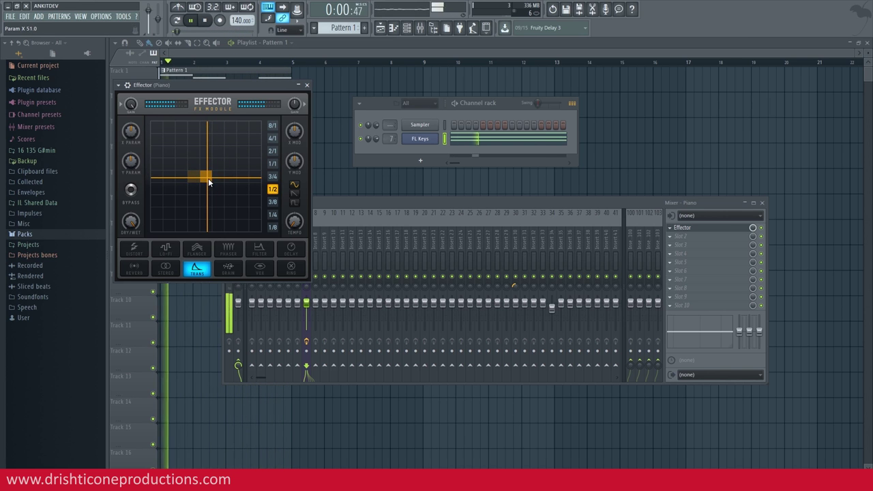
Step: Try Effector's Distort effect, switch to Flanger with mod rates 1/1 and 4/1, and stop the song
{"action": "left_click", "coordinate": [133, 250]}
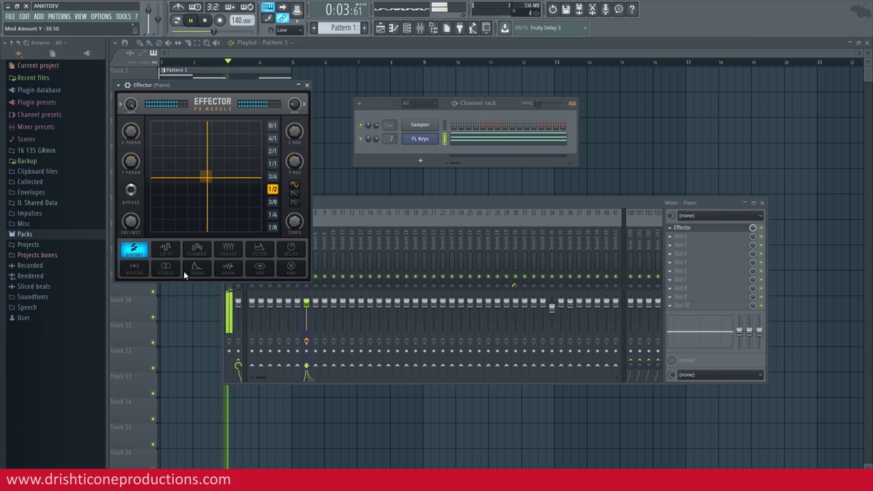
{"action": "left_click", "coordinate": [197, 253]}
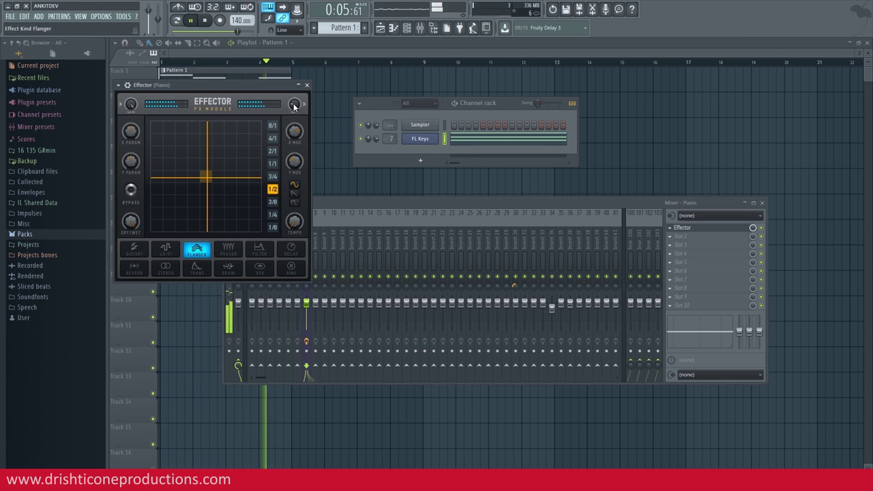
{"action": "left_click", "coordinate": [275, 163]}
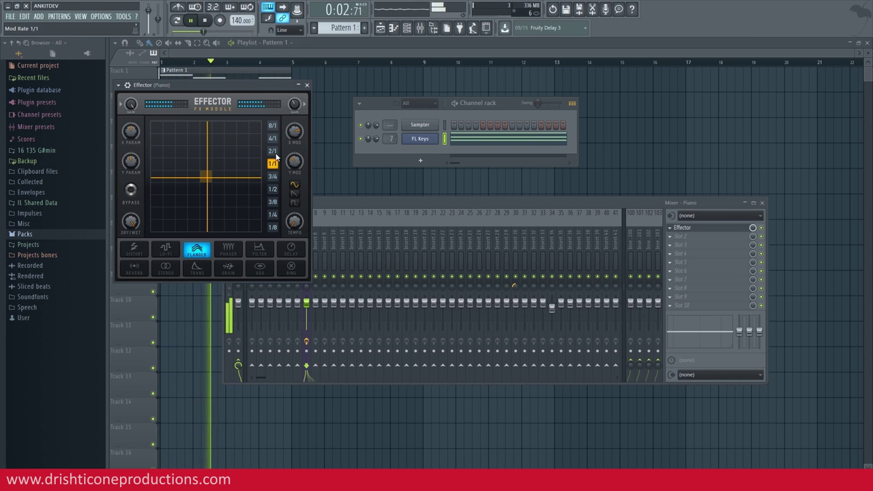
{"action": "left_click", "coordinate": [273, 139]}
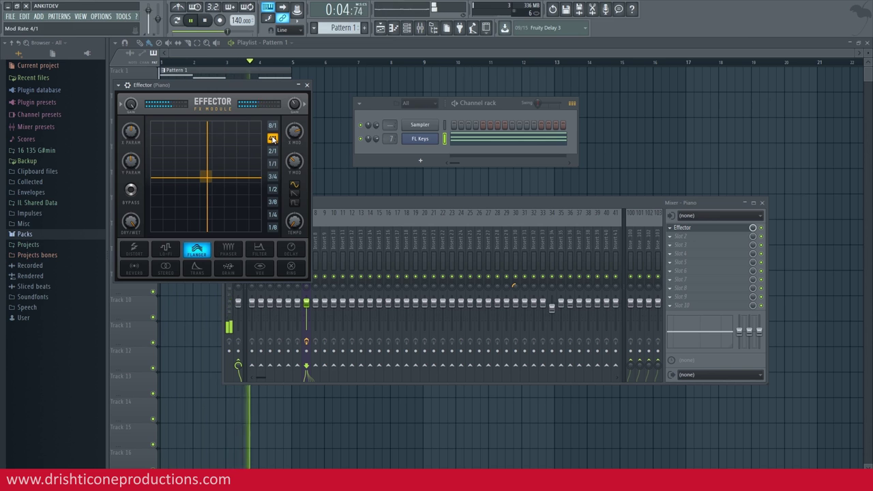
{"action": "left_click", "coordinate": [217, 22]}
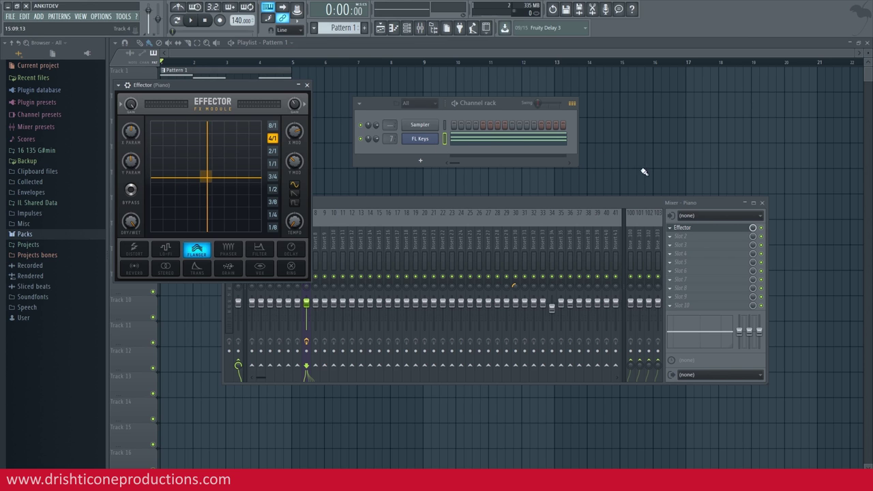
Step: Play the song, turn the Effector slot off and on again to compare the sound, and stop playback
{"action": "left_click", "coordinate": [191, 21]}
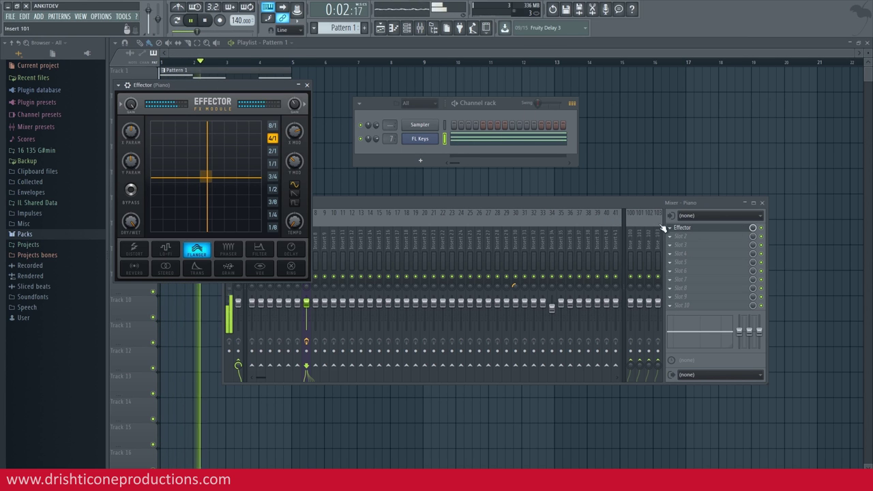
{"action": "left_click", "coordinate": [761, 227]}
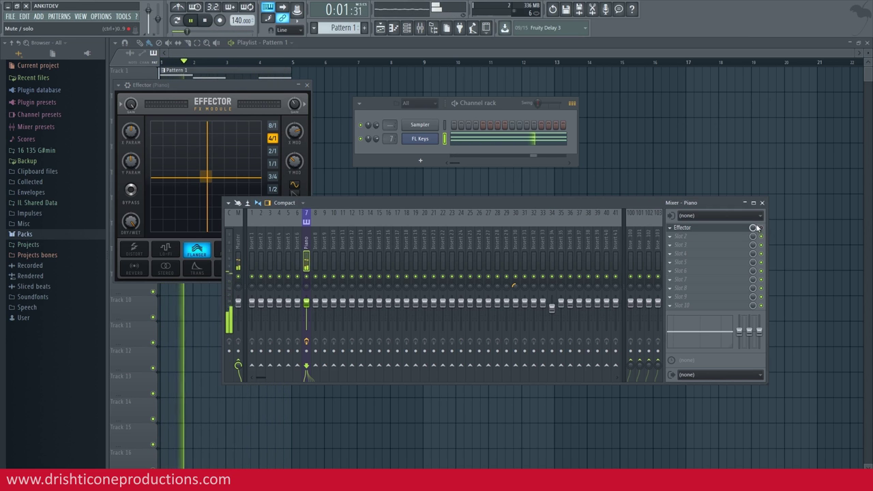
{"action": "left_click", "coordinate": [761, 229]}
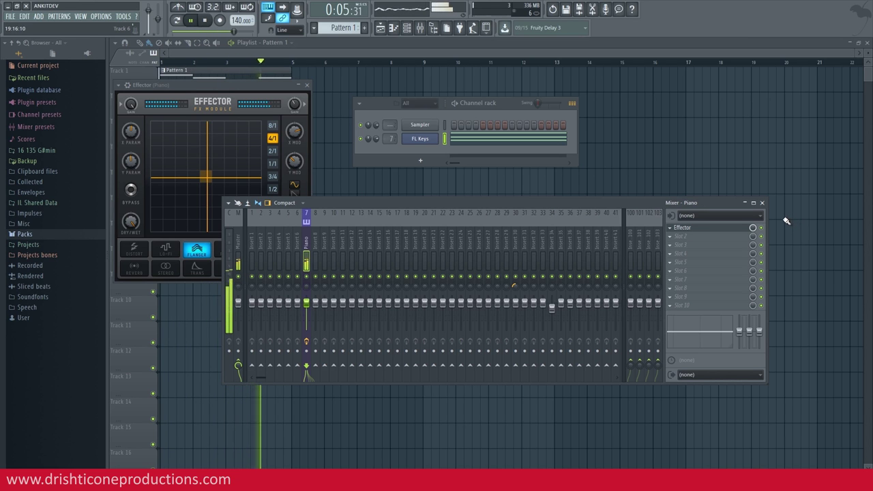
{"action": "left_click", "coordinate": [204, 21]}
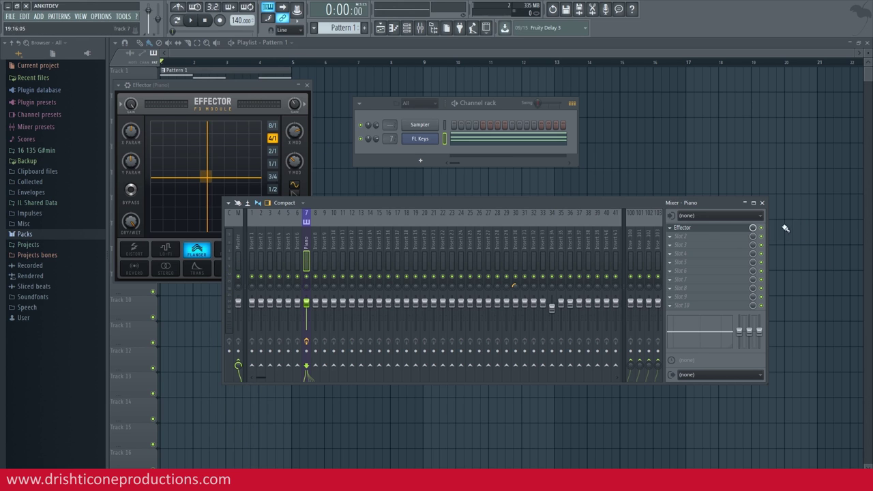
Step: Try out the Effector slot's mix level, look through its automation and controller options, and dismiss them
{"action": "left_click_drag", "start_coordinate": [753, 229], "coordinate": [753, 253]}
{"action": "left_click_drag", "start_coordinate": [753, 228], "coordinate": [753, 258]}
{"action": "right_click", "coordinate": [752, 228]}
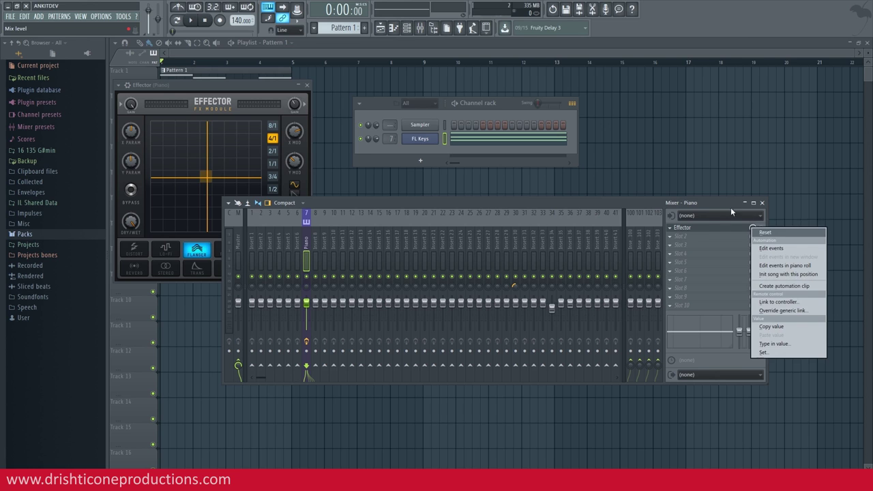
{"action": "left_click", "coordinate": [811, 285]}
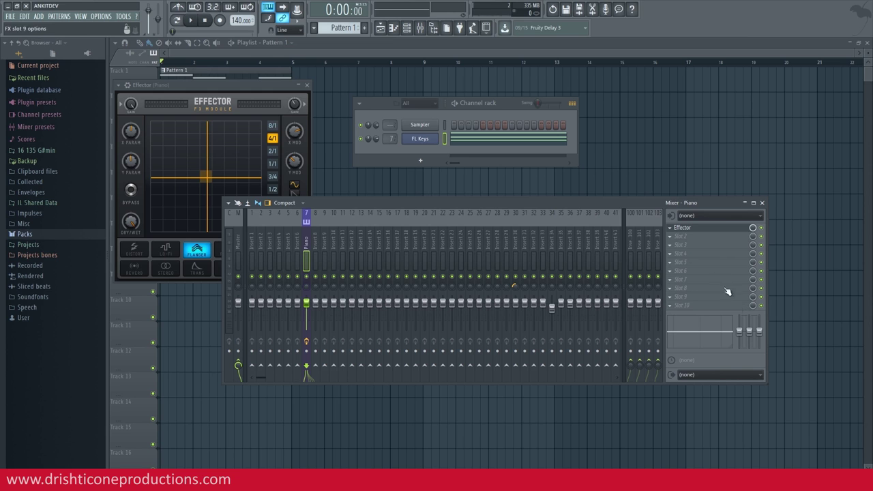
{"action": "right_click", "coordinate": [753, 228]}
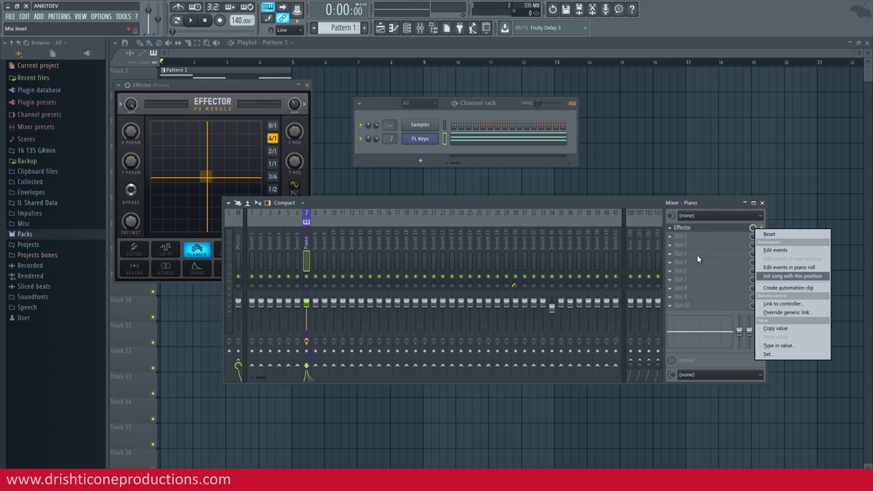
{"action": "left_click", "coordinate": [632, 200]}
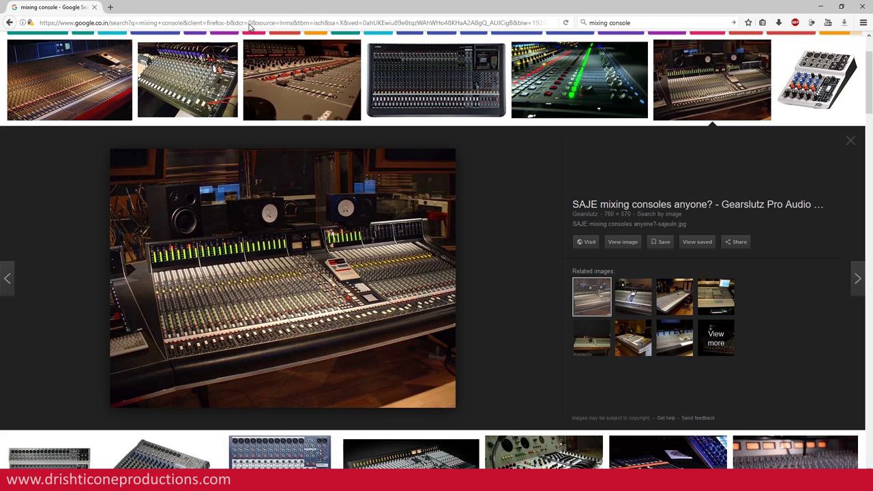
Step: In the web browser, search for "sunny deol dubstep", open the YouTube video "Sunny Deol | Bollywood Dubstep | Episode-05", and pause it
{"action": "left_click", "coordinate": [252, 22]}
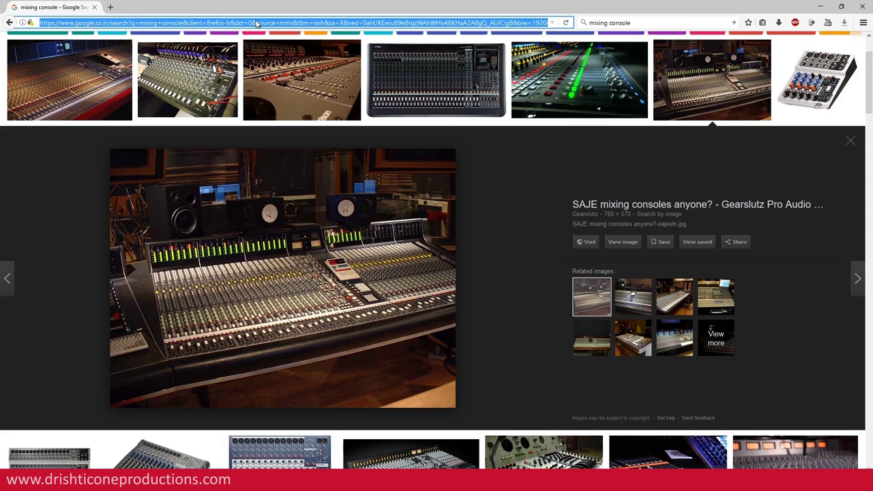
{"action": "left_click", "coordinate": [613, 21]}
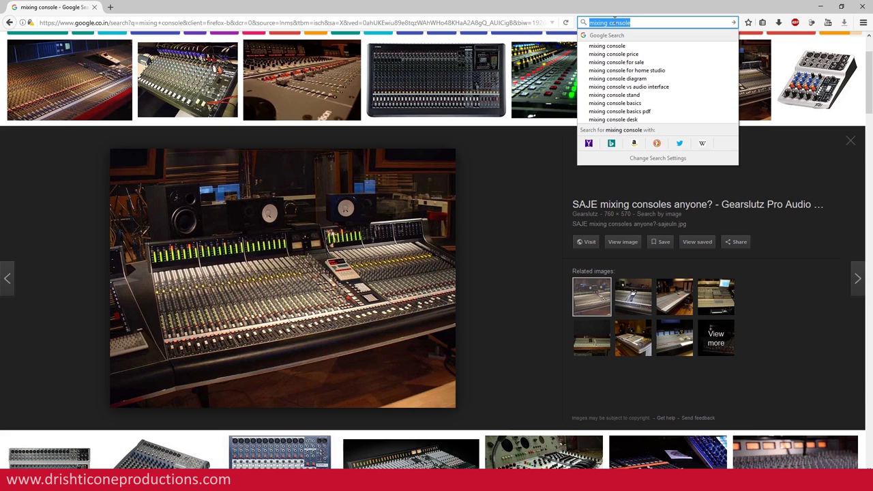
{"action": "type", "text": "sunny deol"}
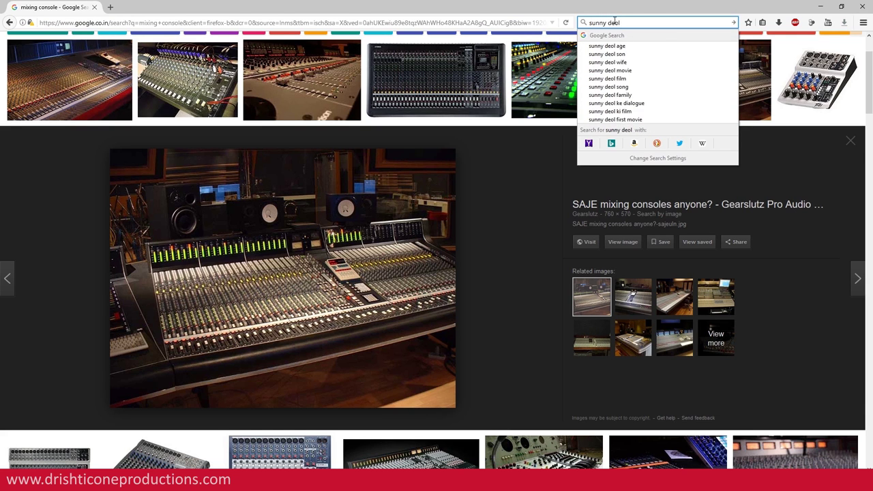
{"action": "type", "text": " dubstep"}
{"action": "key", "text": "Return"}
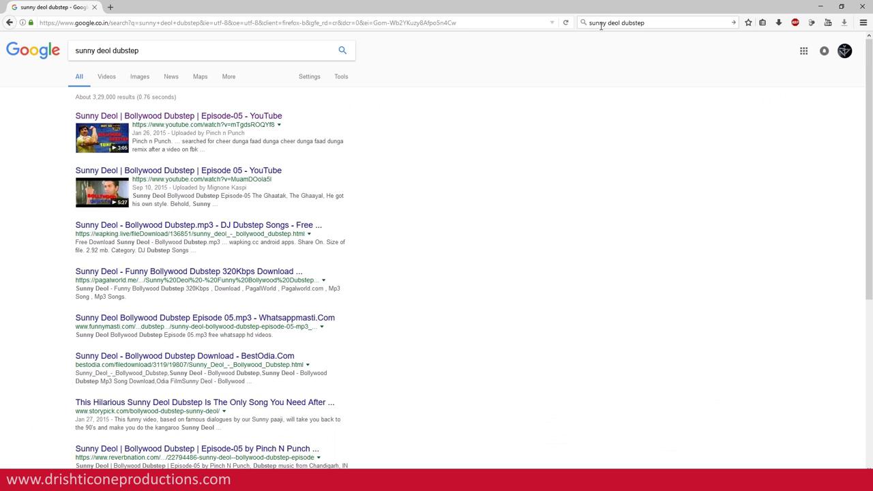
{"action": "left_click", "coordinate": [133, 122]}
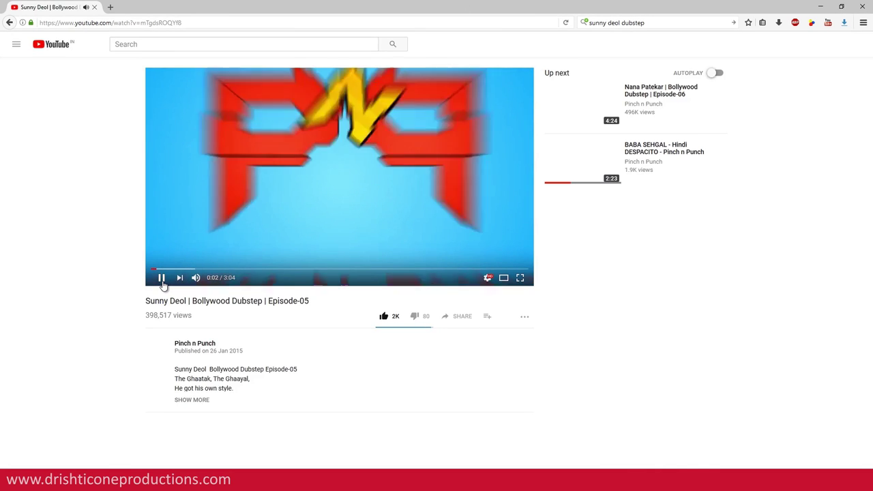
{"action": "left_click", "coordinate": [162, 284]}
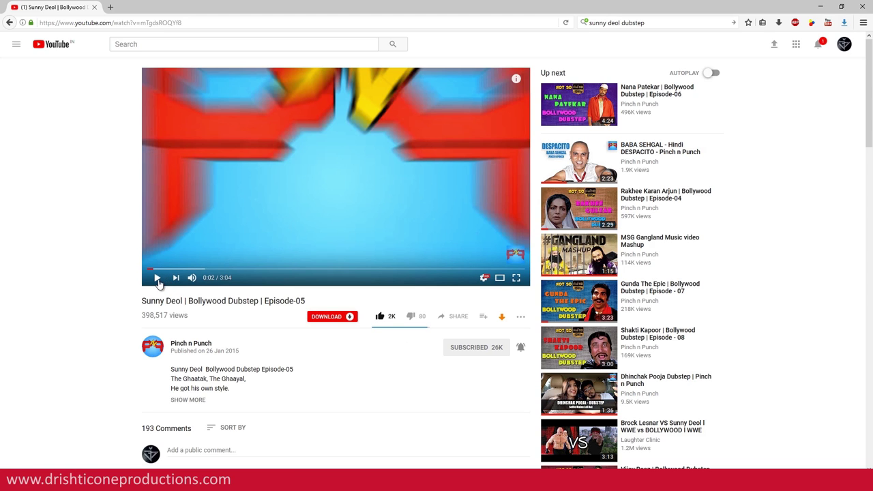
Step: Play the dubstep video, skipping ahead in stages to about 0:52, pause it, and return to FL Studio
{"action": "mouse_move", "coordinate": [214, 281]}
{"action": "left_click", "coordinate": [157, 278]}
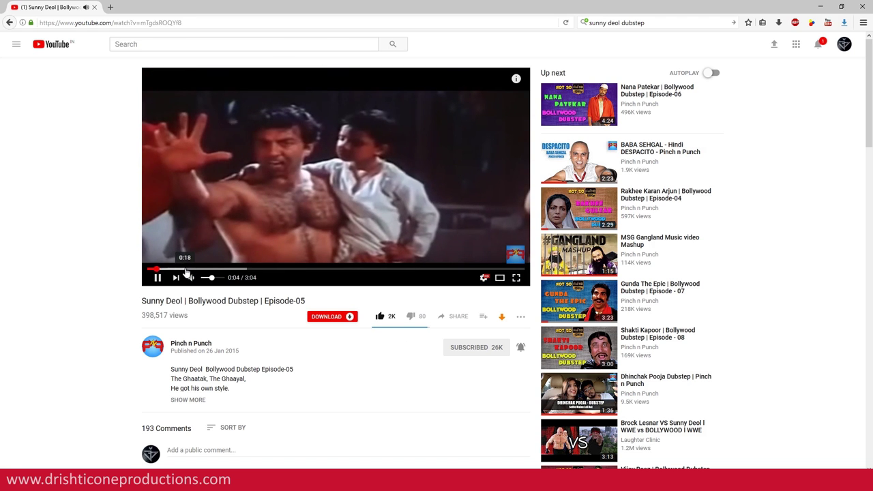
{"action": "left_click", "coordinate": [186, 270]}
{"action": "left_click", "coordinate": [205, 271]}
{"action": "left_click", "coordinate": [221, 271]}
{"action": "left_click", "coordinate": [230, 271]}
{"action": "left_click", "coordinate": [236, 271]}
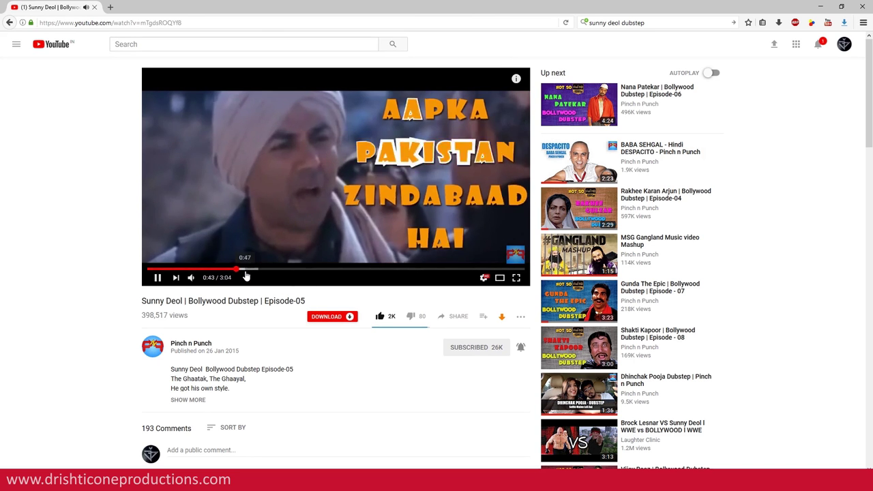
{"action": "left_click", "coordinate": [255, 270]}
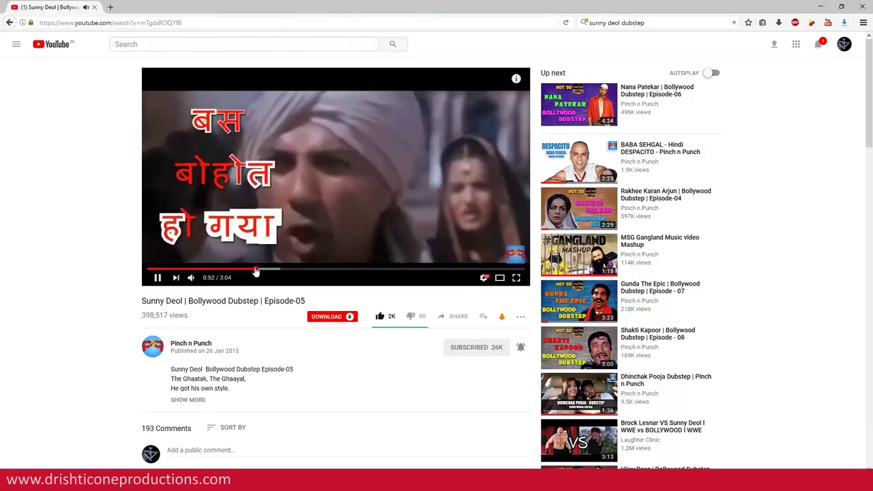
{"action": "mouse_move", "coordinate": [205, 280]}
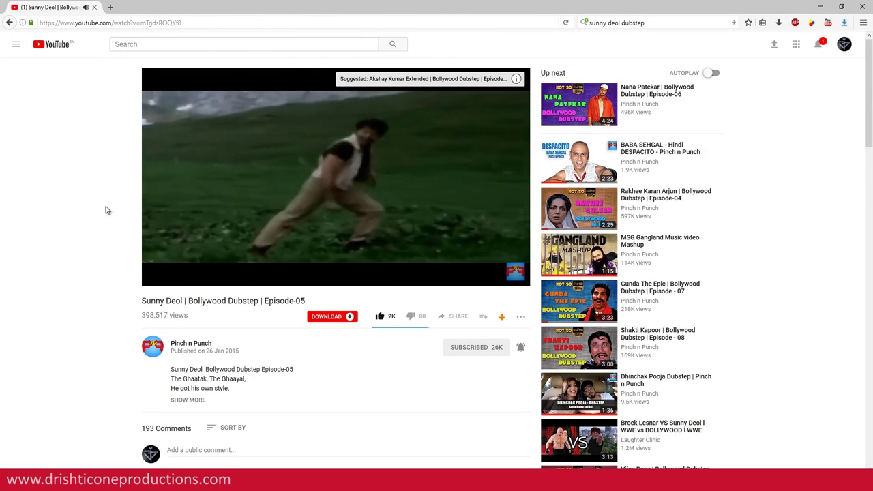
{"action": "left_click", "coordinate": [156, 283]}
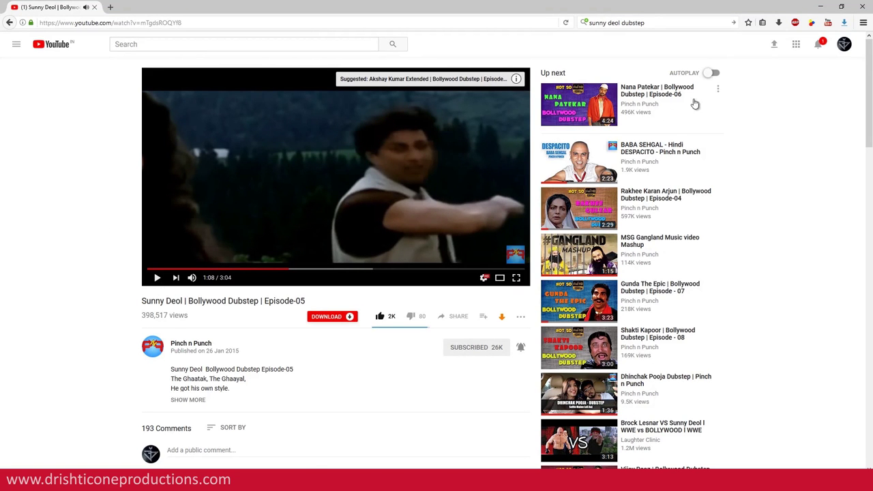
{"action": "left_click", "coordinate": [823, 5]}
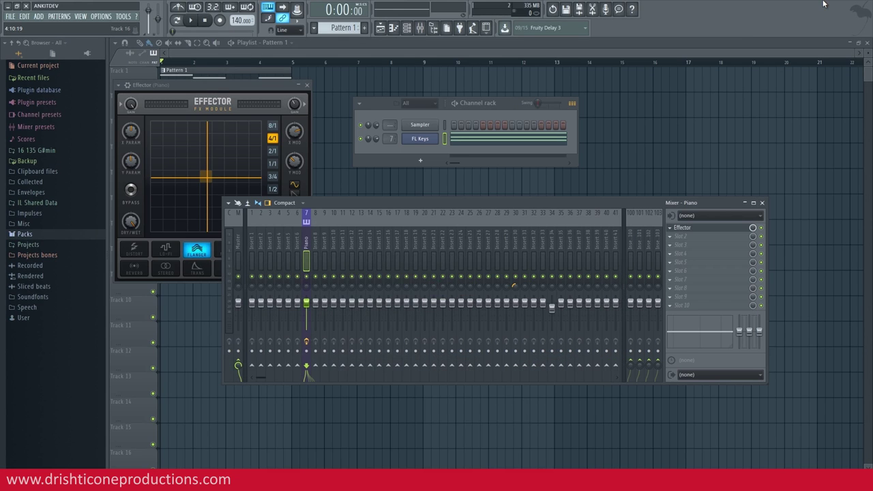